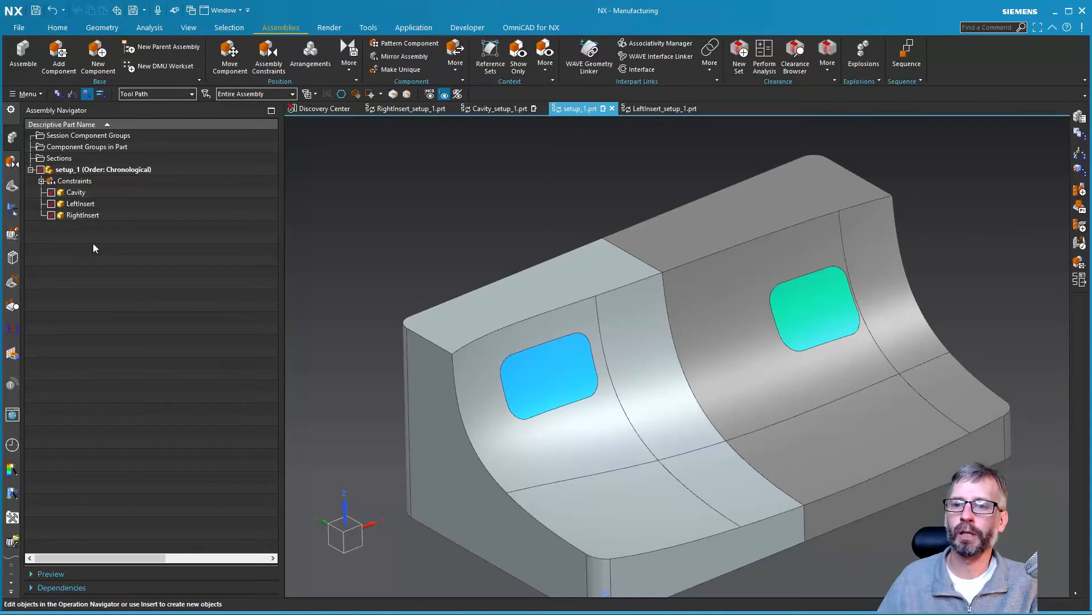
Highlight the Cavity component to examine which body it covers in the setup_1 assembly.
{"action": "scroll", "coordinate": [506, 219], "scroll_direction": "down", "scroll_amount": 2}
{"action": "scroll", "coordinate": [646, 269], "scroll_direction": "up", "scroll_amount": 3}
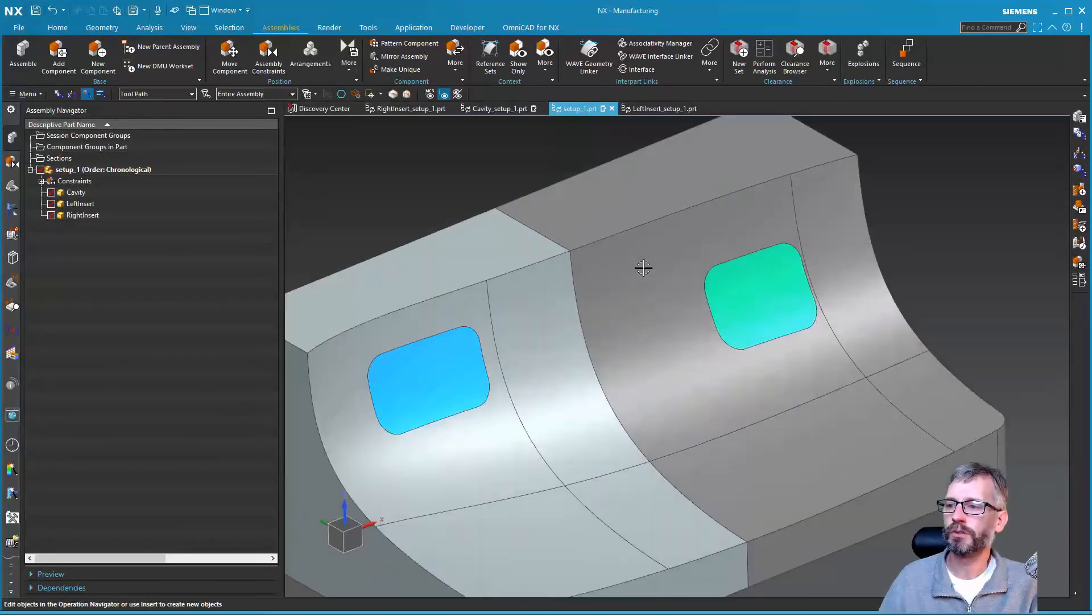
{"action": "scroll", "coordinate": [683, 293], "scroll_direction": "down", "scroll_amount": 1}
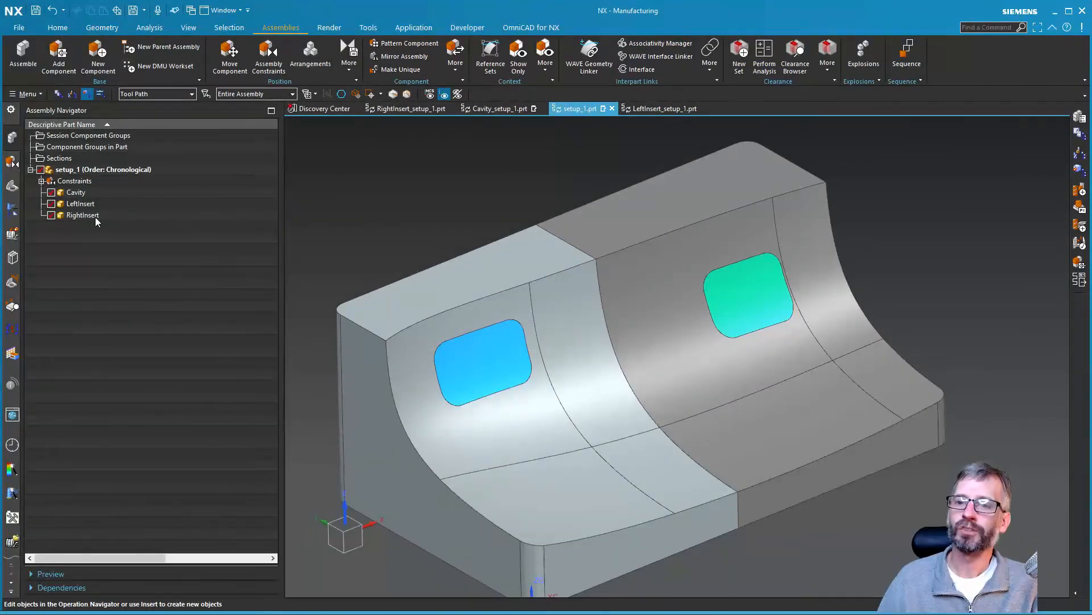
{"action": "left_click", "coordinate": [75, 194]}
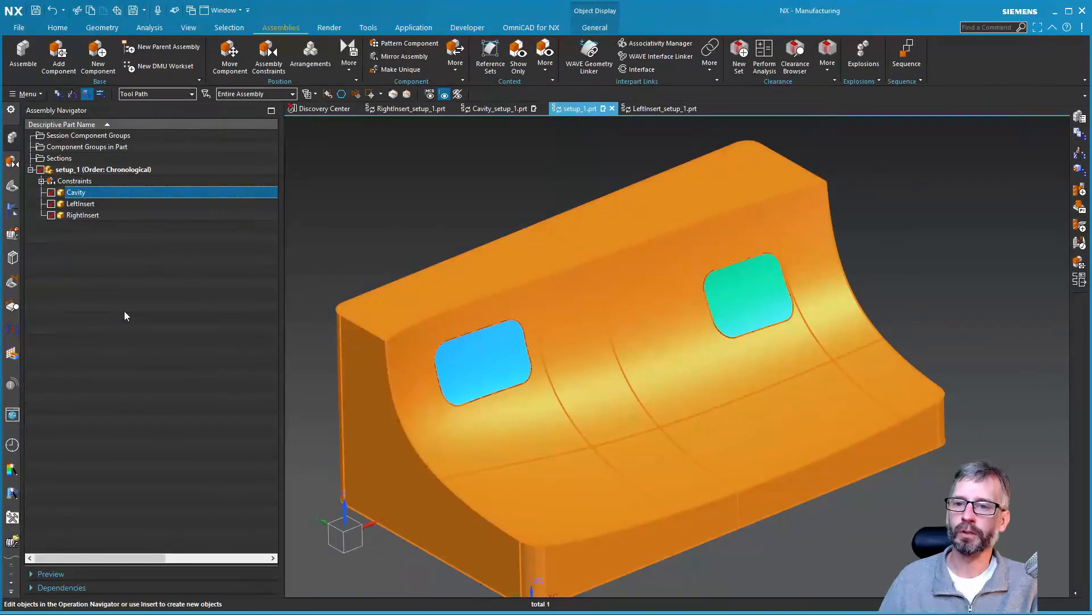
{"action": "left_click", "coordinate": [127, 312]}
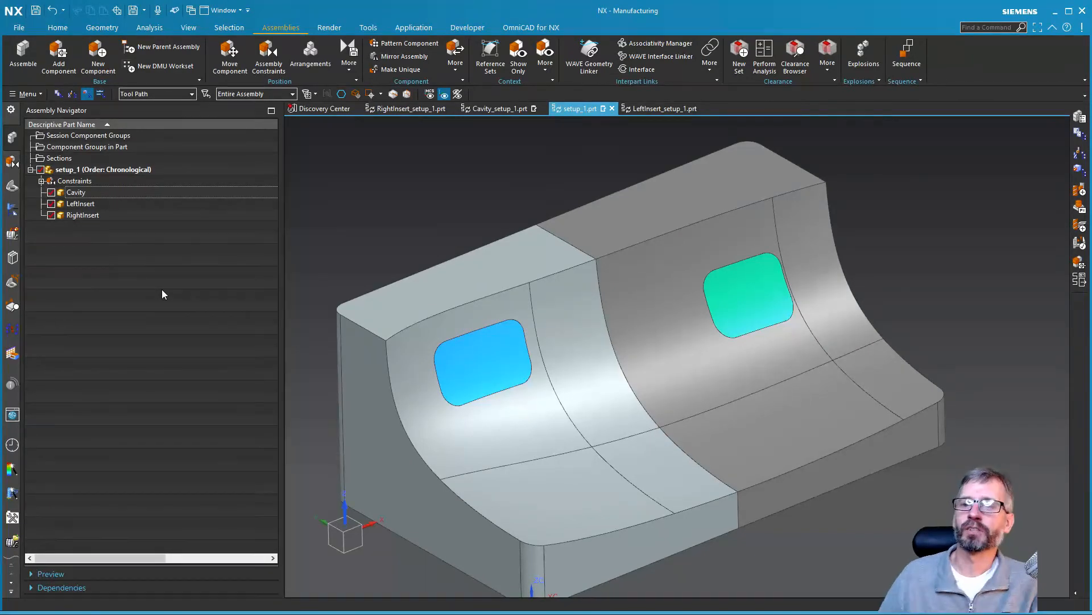
Open the WORKPIECE geometry group for editing and display its specified part geometry.
{"action": "left_click", "coordinate": [12, 210]}
{"action": "double_click", "coordinate": [86, 172]}
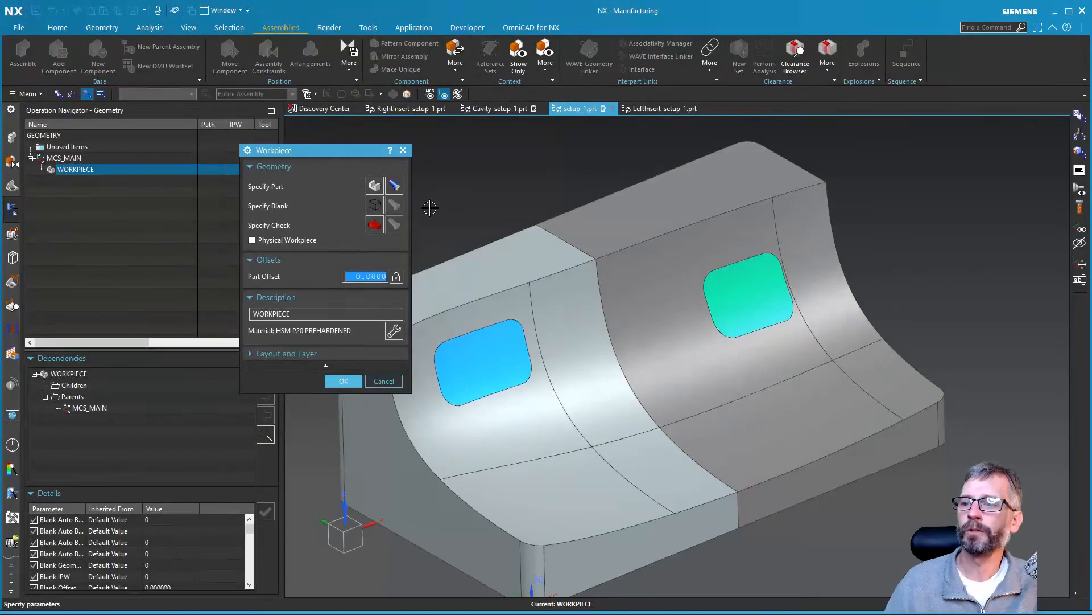
{"action": "left_click", "coordinate": [394, 185]}
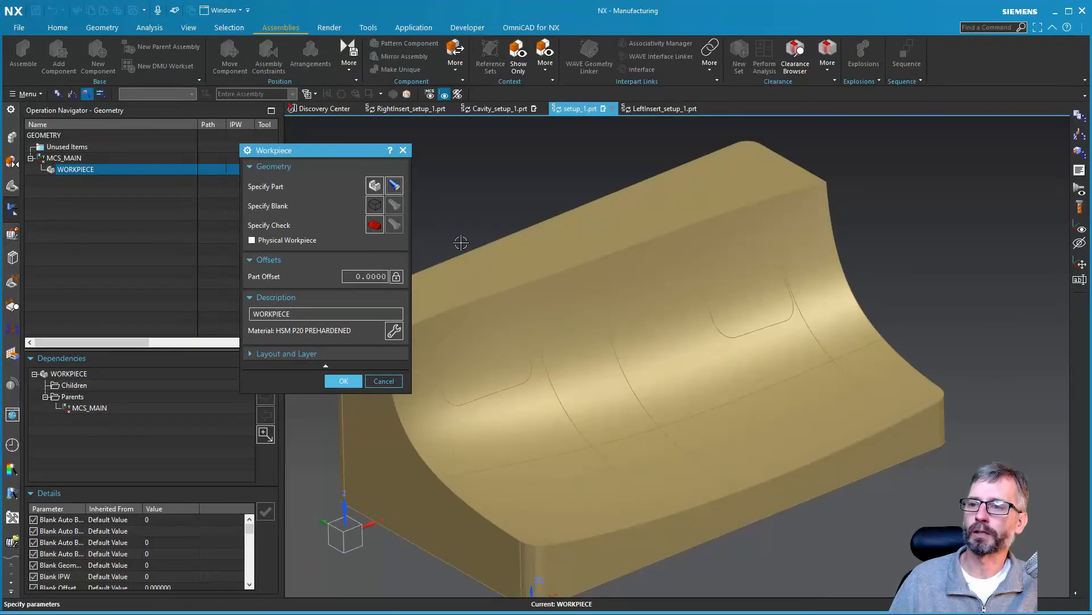
{"action": "left_click", "coordinate": [329, 202]}
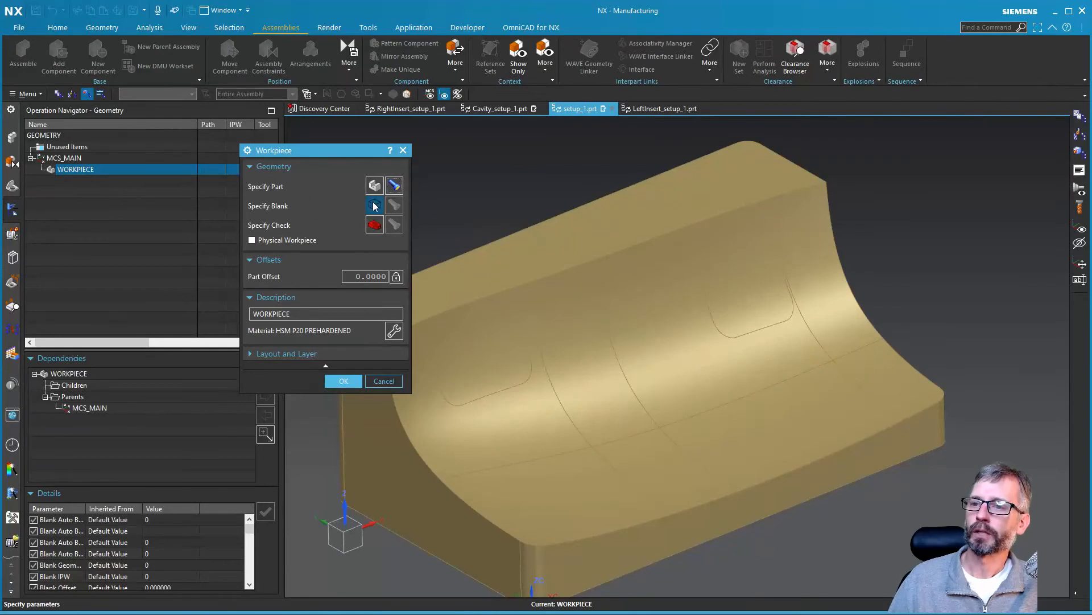
Define the workpiece's blank geometry with the type IPW - In Process Workpiece.
{"action": "left_click", "coordinate": [375, 206]}
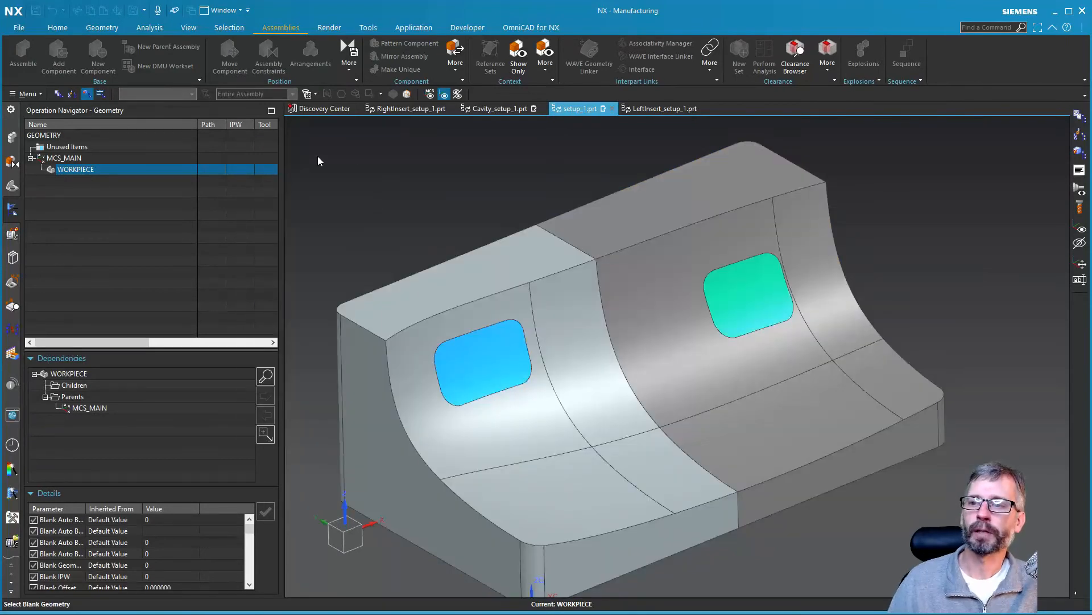
{"action": "left_click_drag", "start_coordinate": [309, 147], "coordinate": [195, 155]}
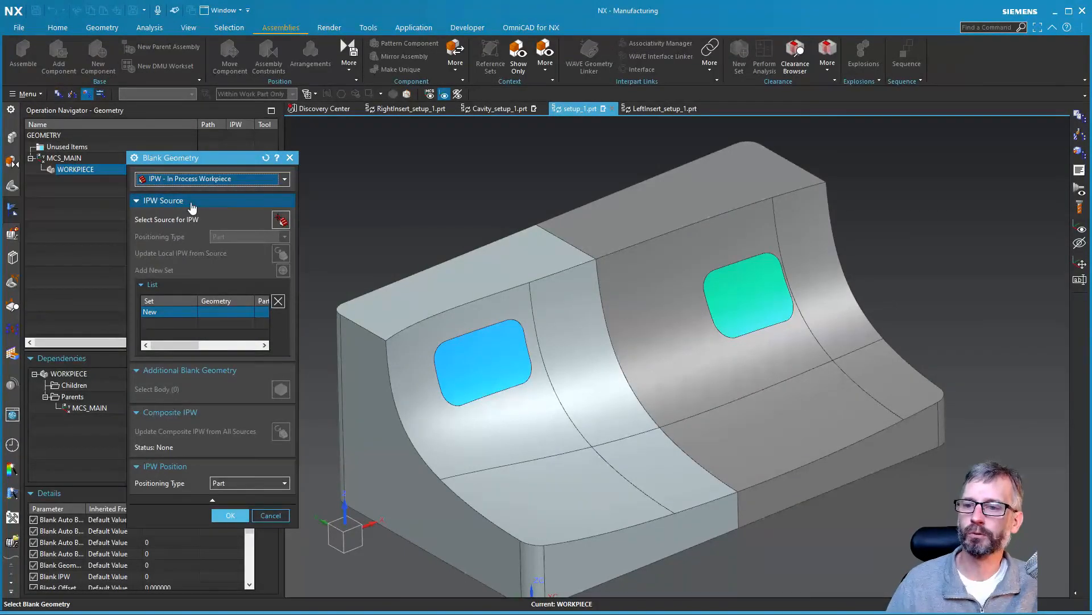
{"action": "left_click", "coordinate": [230, 179]}
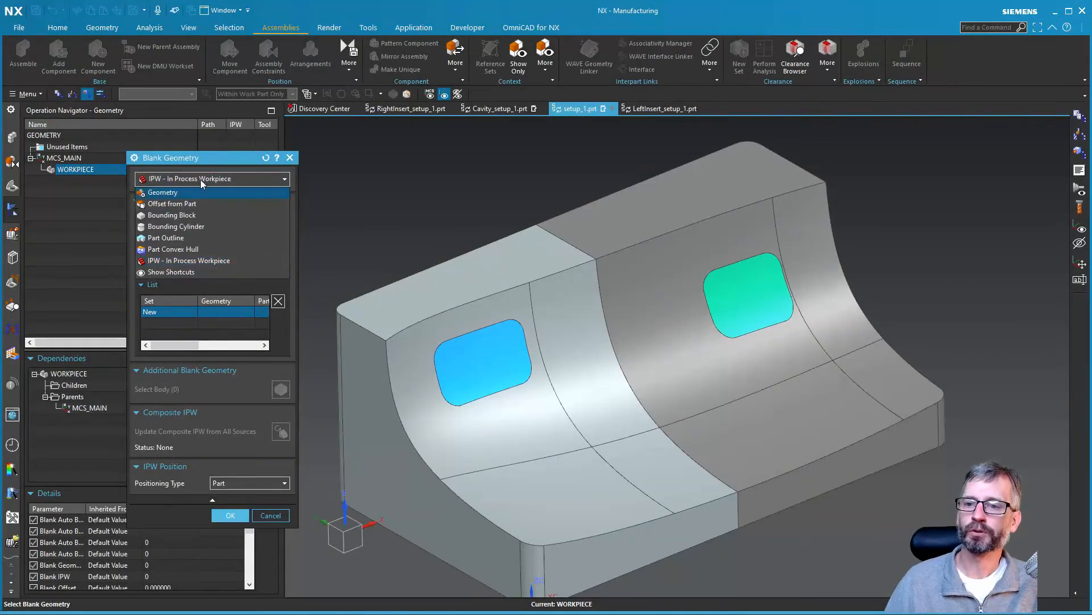
{"action": "left_click", "coordinate": [165, 262]}
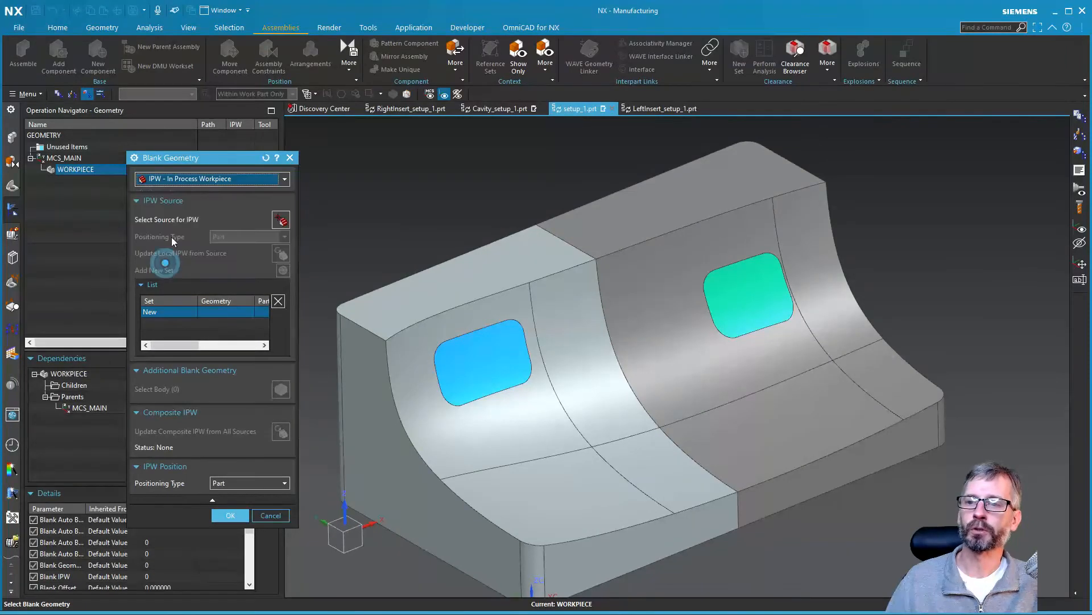
Assign CAVITY_LEFT from Cavity_setup_1 as the first IPW source and update its local IPW.
{"action": "left_click", "coordinate": [281, 220]}
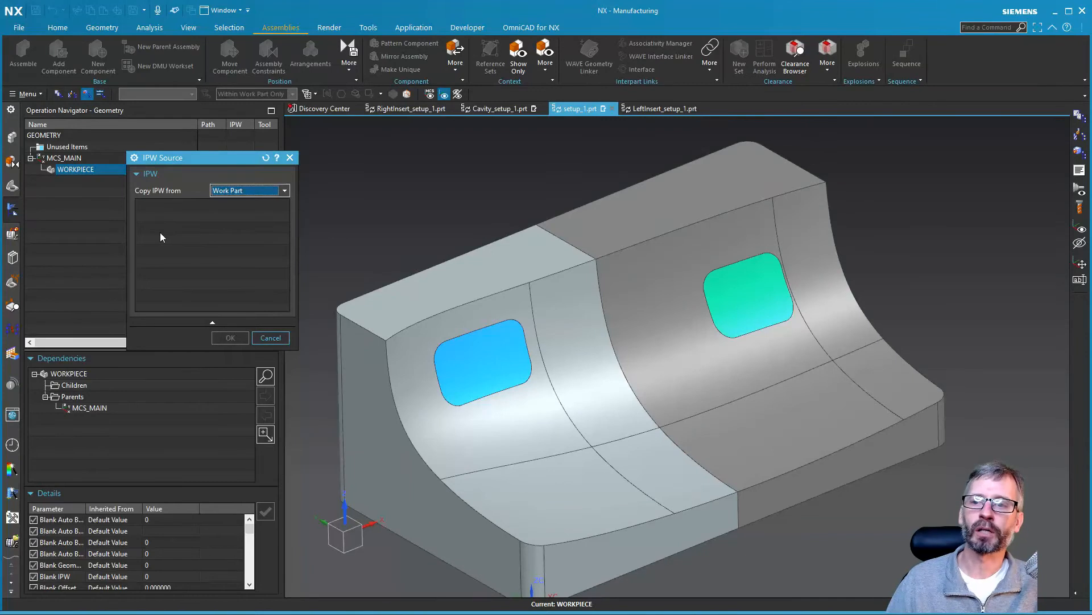
{"action": "left_click", "coordinate": [253, 193]}
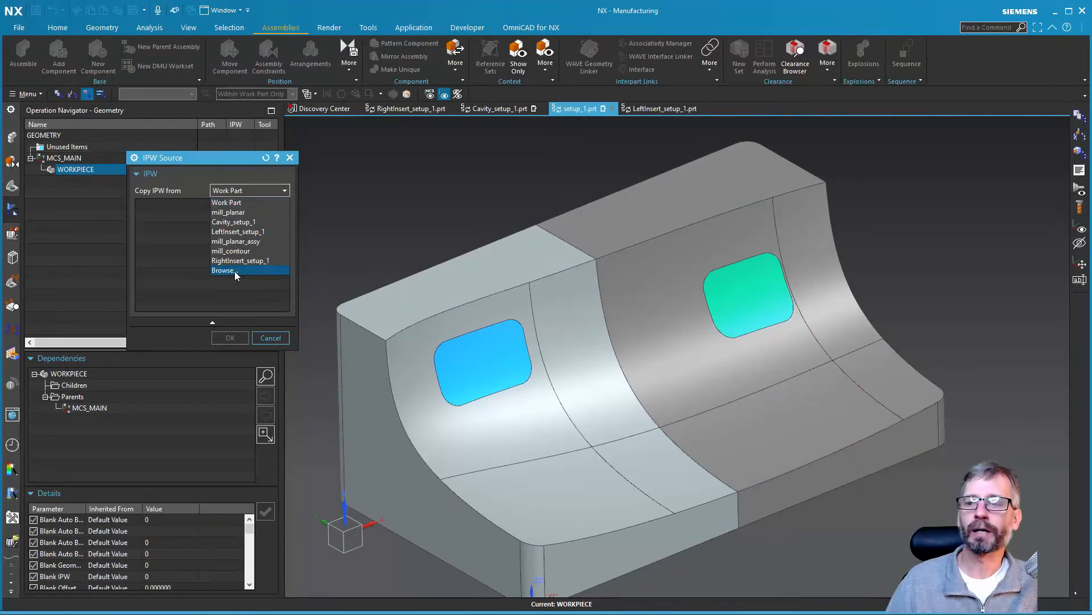
{"action": "left_click", "coordinate": [239, 223]}
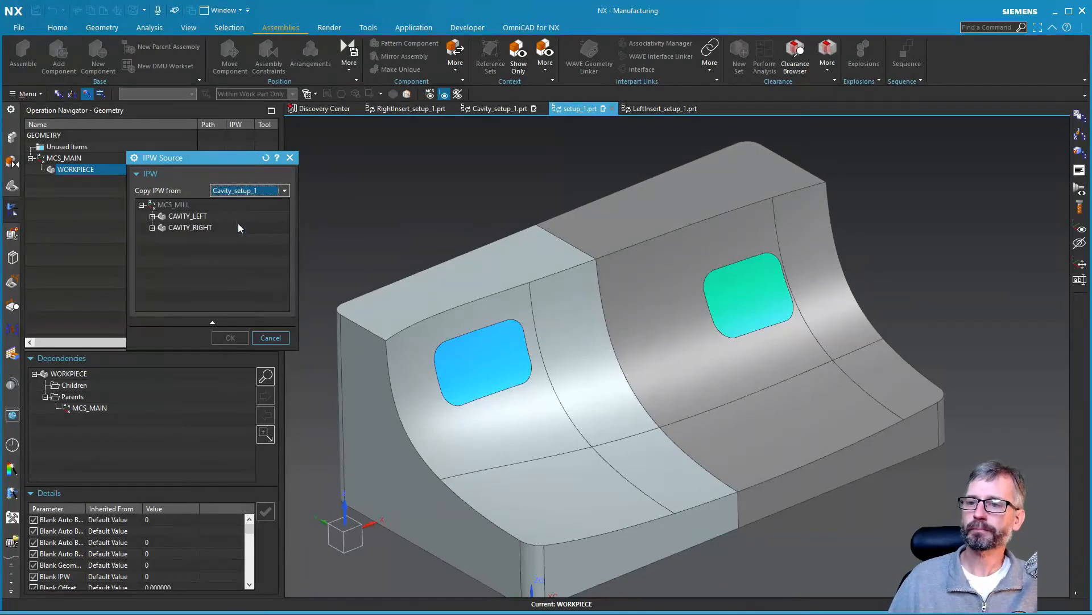
{"action": "left_click", "coordinate": [188, 217]}
{"action": "left_click", "coordinate": [152, 216]}
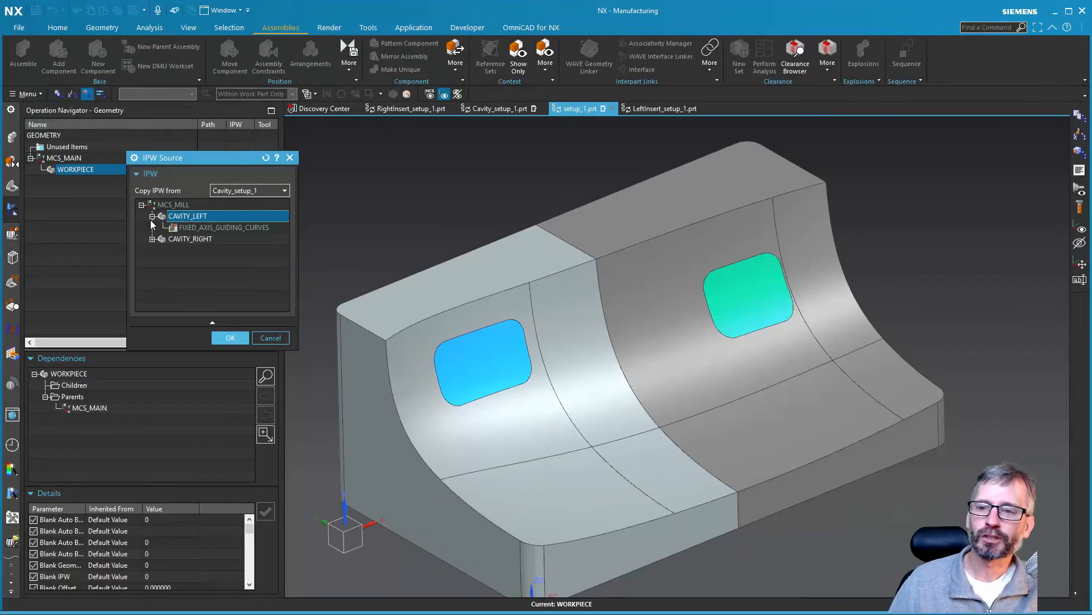
{"action": "left_click", "coordinate": [192, 228]}
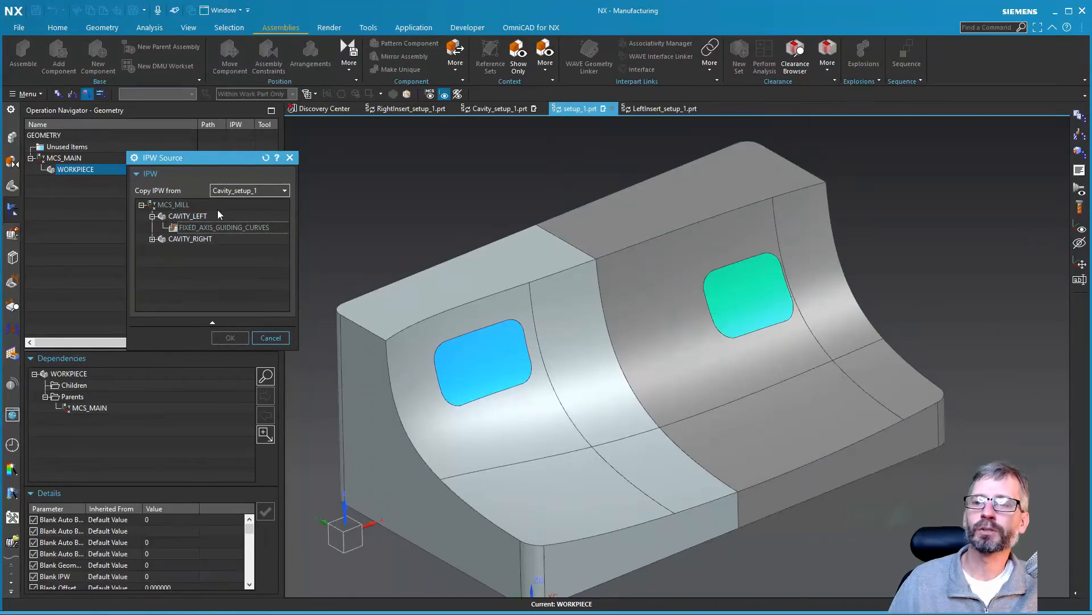
{"action": "left_click", "coordinate": [197, 215]}
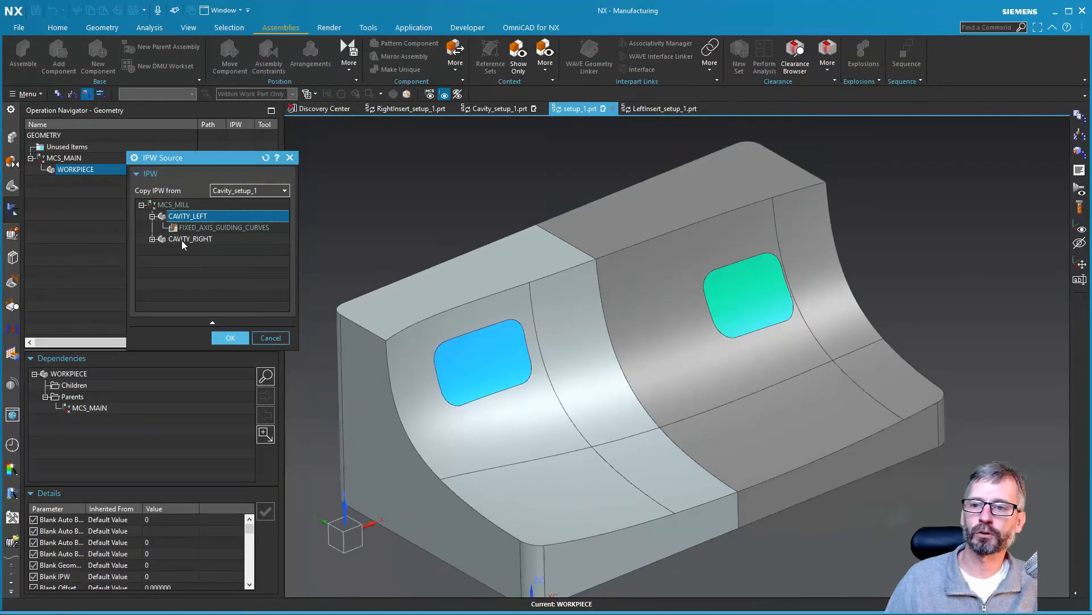
{"action": "left_click", "coordinate": [231, 337]}
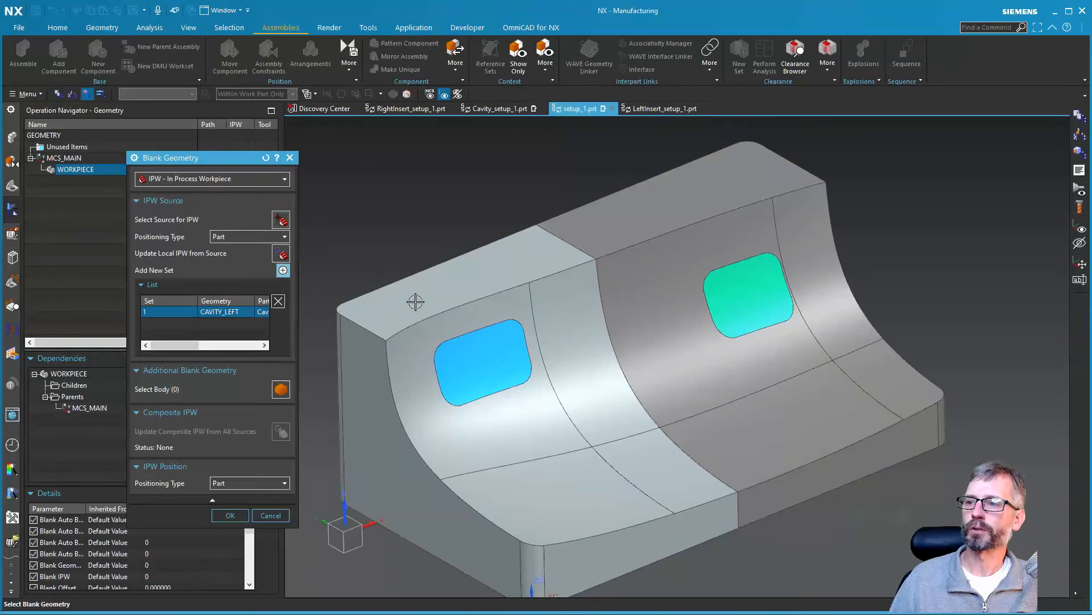
{"action": "mouse_move", "coordinate": [493, 115]}
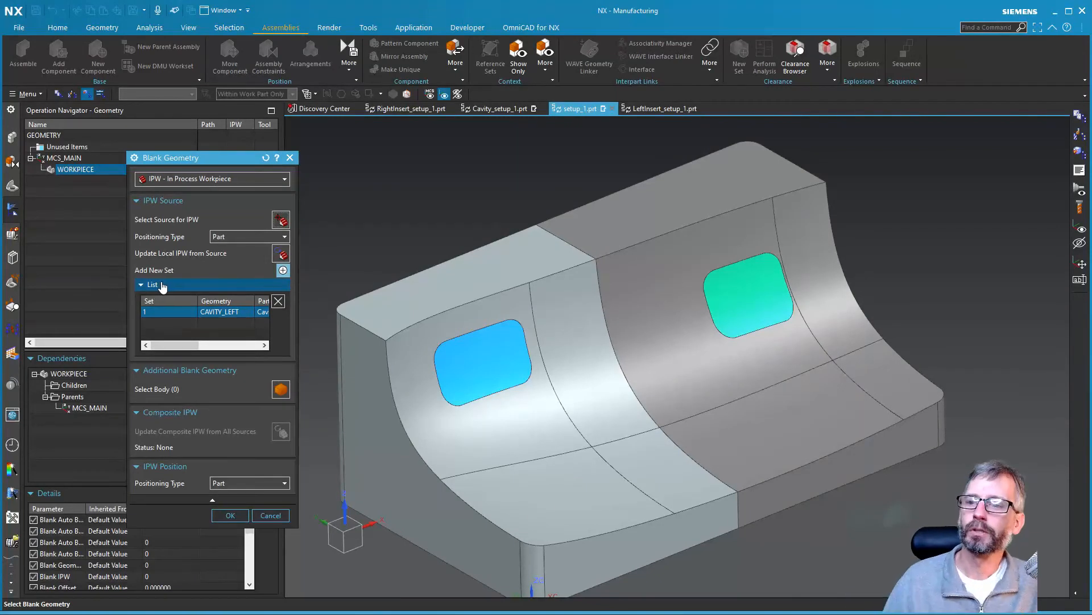
{"action": "left_click", "coordinate": [281, 253]}
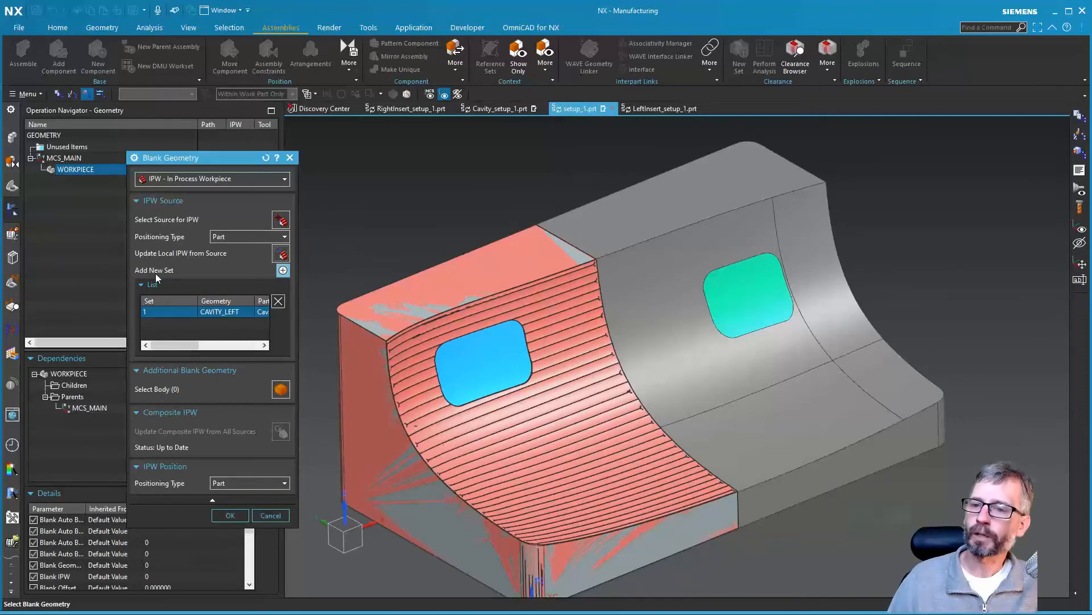
Add a second IPW set sourced from CAVITY_RIGHT in Cavity_setup_1 and update its local IPW.
{"action": "left_click", "coordinate": [283, 271]}
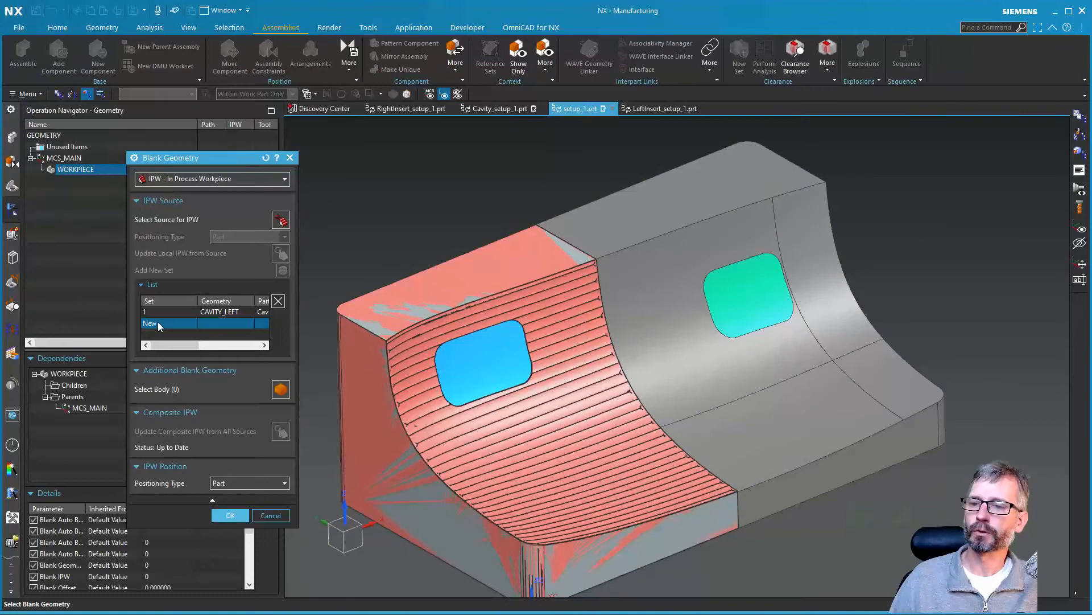
{"action": "left_click", "coordinate": [281, 219]}
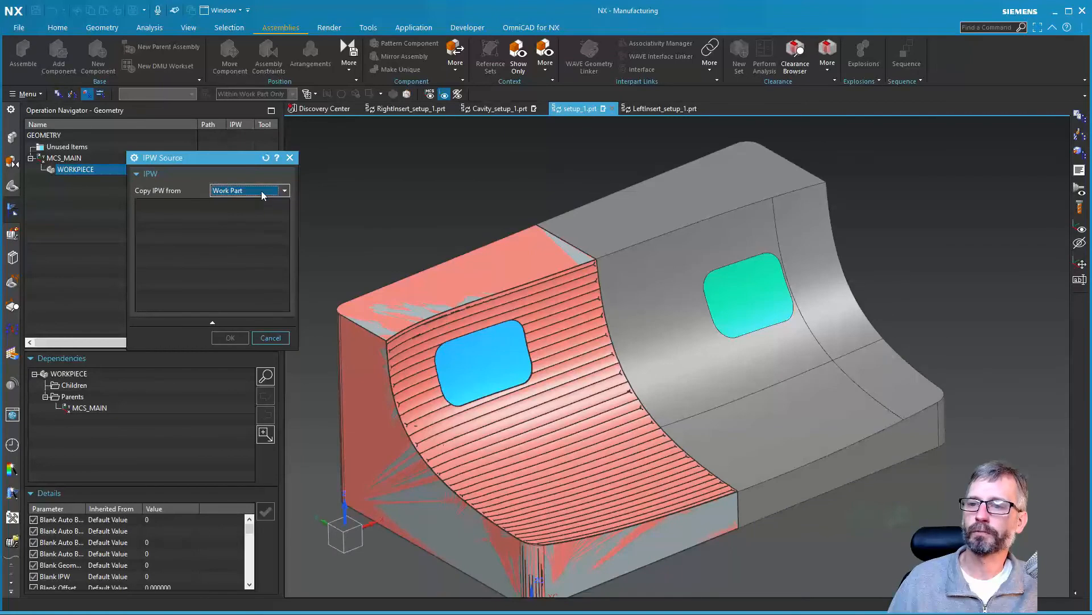
{"action": "left_click", "coordinate": [262, 191]}
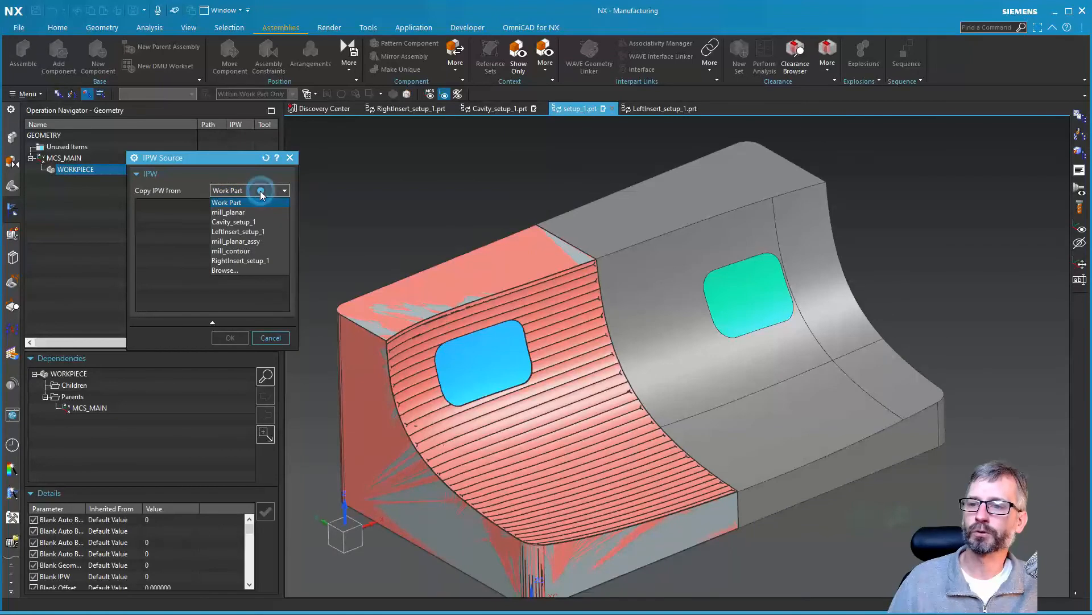
{"action": "left_click", "coordinate": [248, 222]}
{"action": "left_click", "coordinate": [188, 227]}
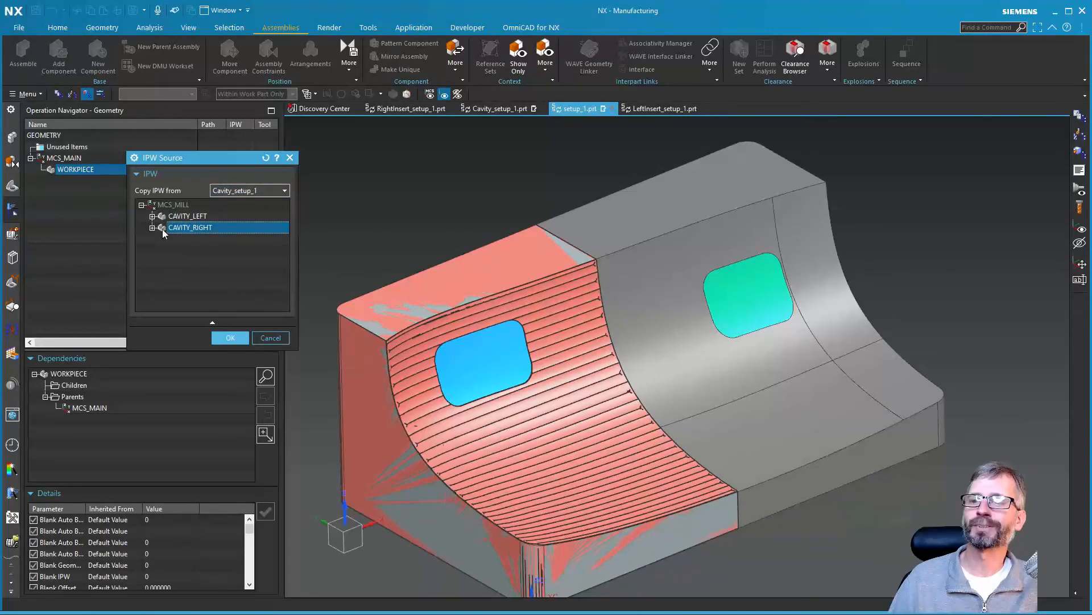
{"action": "left_click", "coordinate": [231, 338]}
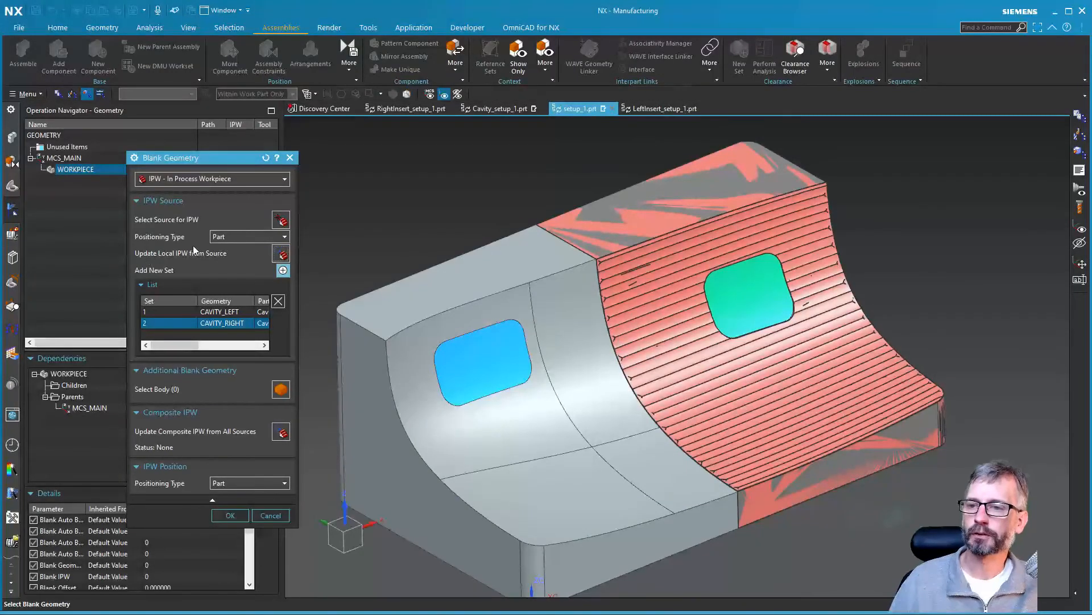
Add a third IPW set sourced from ROUGH_INSERT_LEFT in LeftInsert_setup_1, try updating its local IPW, and accept the blank and workpiece settings.
{"action": "left_click", "coordinate": [283, 269]}
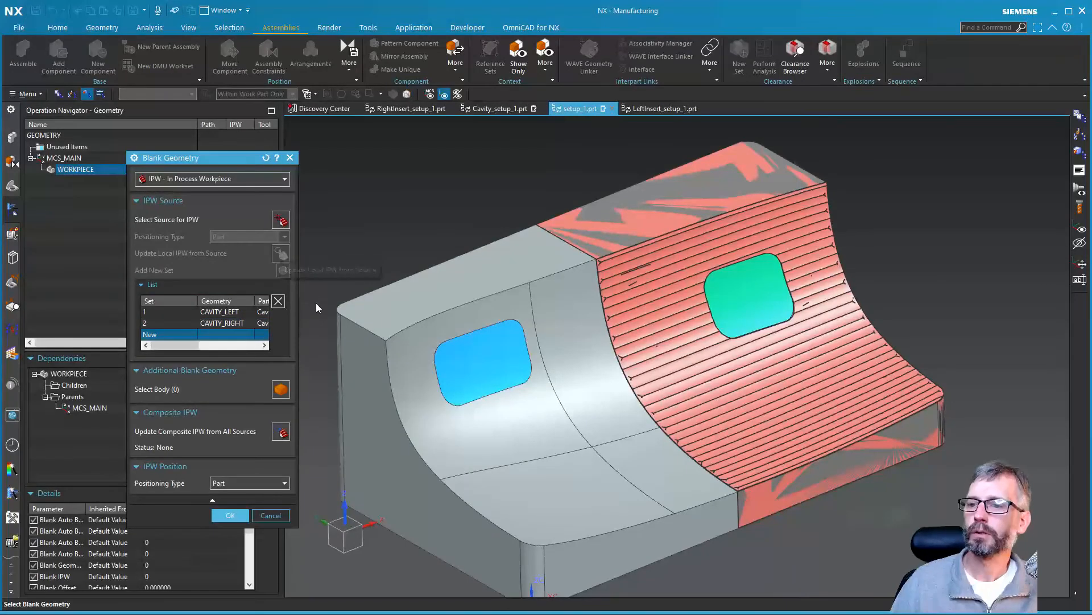
{"action": "left_click", "coordinate": [279, 219]}
{"action": "left_click", "coordinate": [250, 191]}
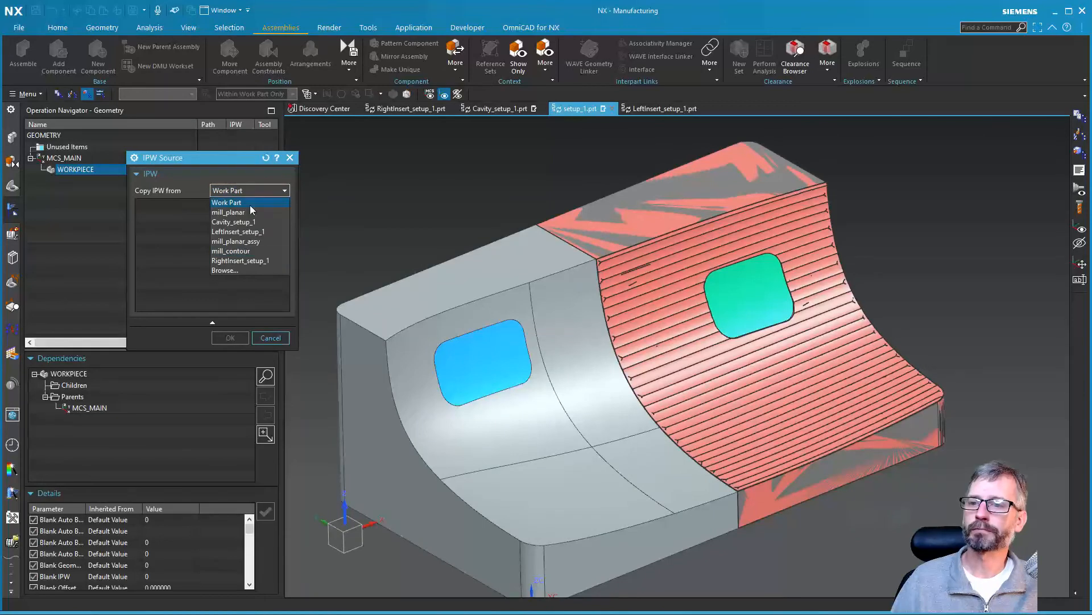
{"action": "left_click", "coordinate": [265, 251]}
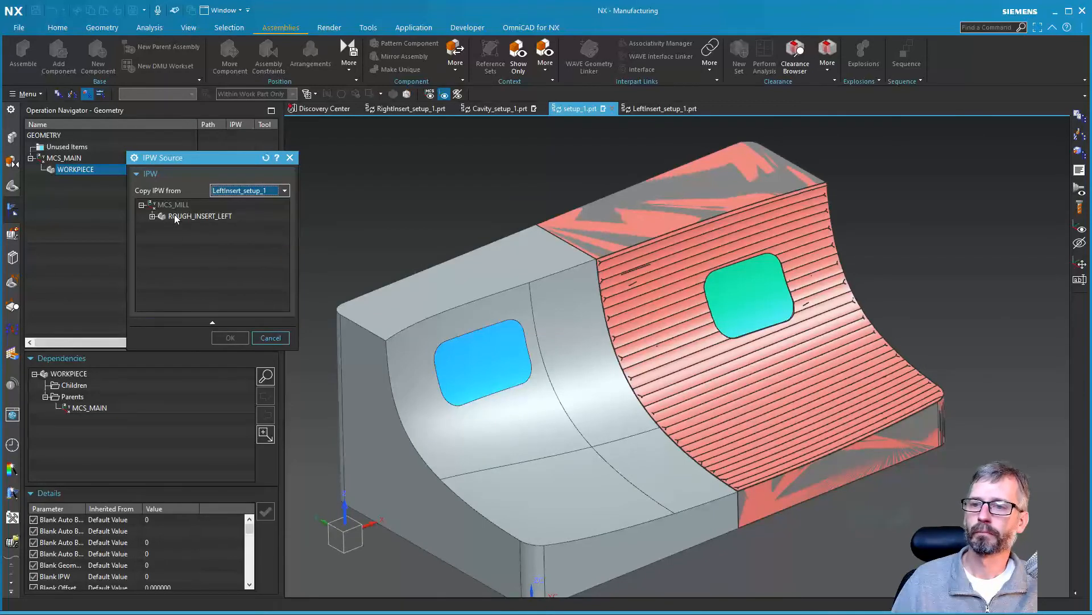
{"action": "left_click", "coordinate": [243, 338]}
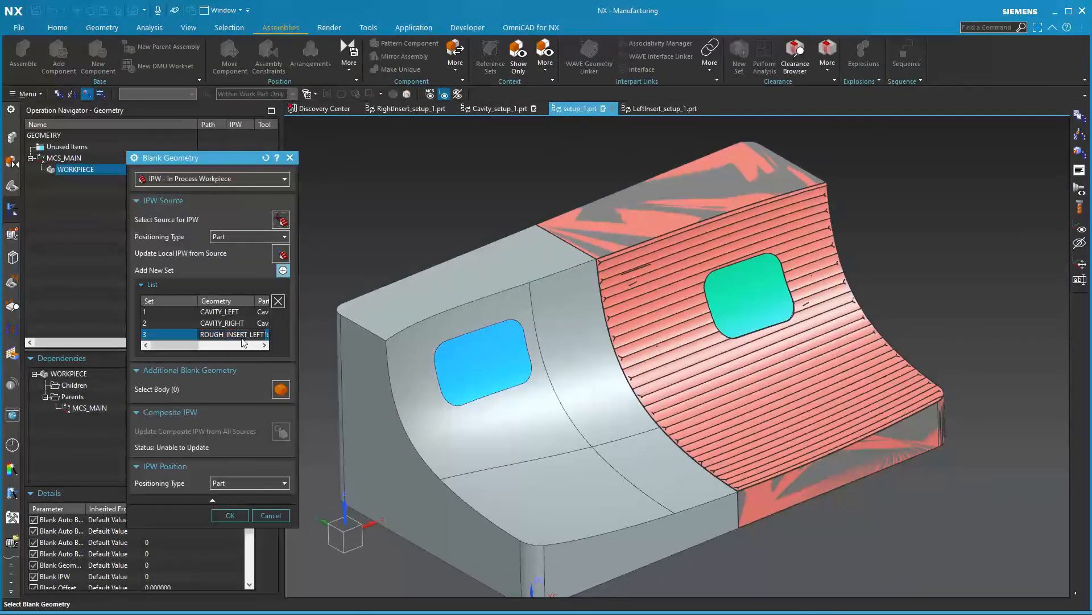
{"action": "left_click", "coordinate": [283, 254]}
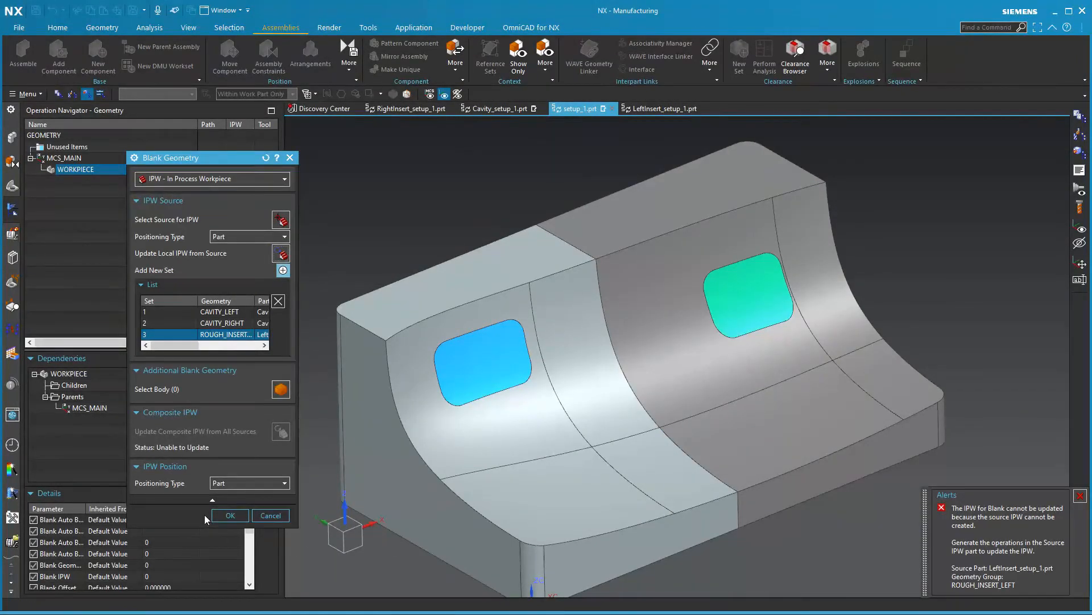
{"action": "left_click", "coordinate": [221, 513]}
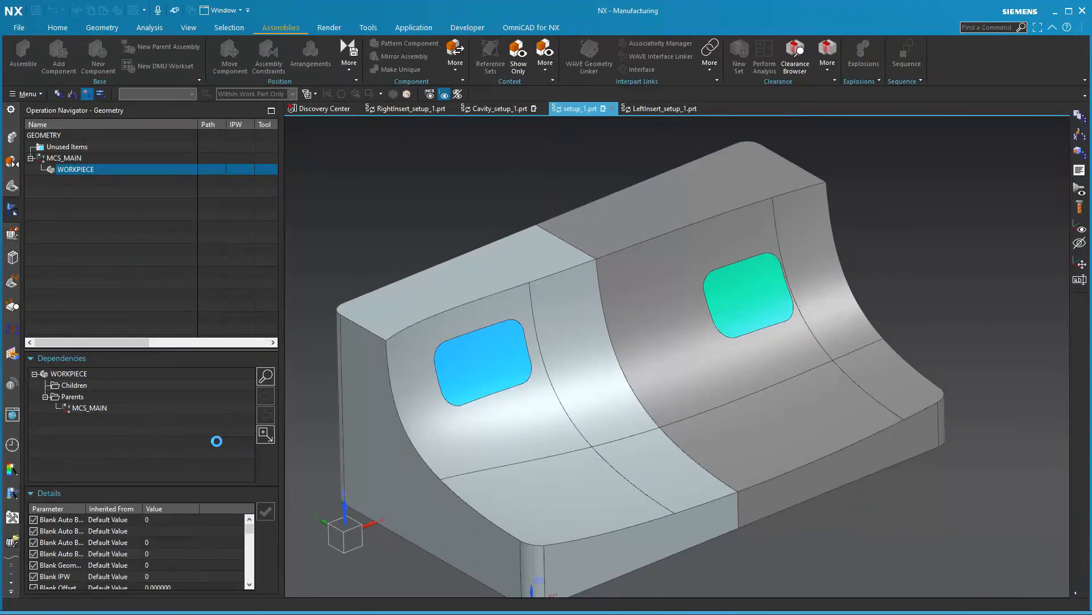
{"action": "left_click", "coordinate": [233, 388]}
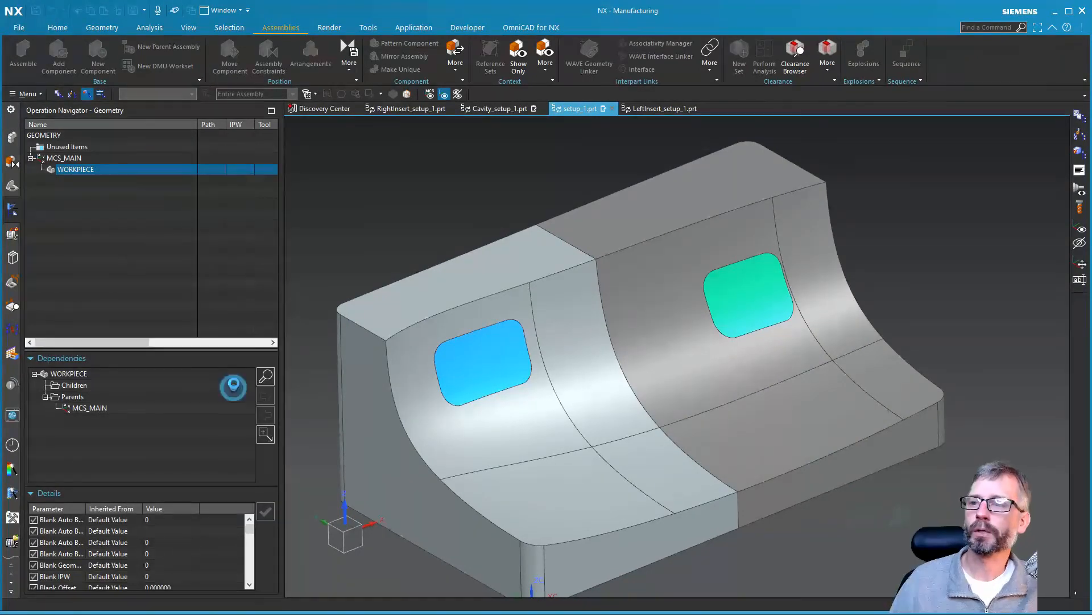
In LeftInsert_setup_1, generate the ZLEVEL_PROFILE_STEEP operation under ROUGH_INSERT_LEFT.
{"action": "left_click", "coordinate": [654, 109]}
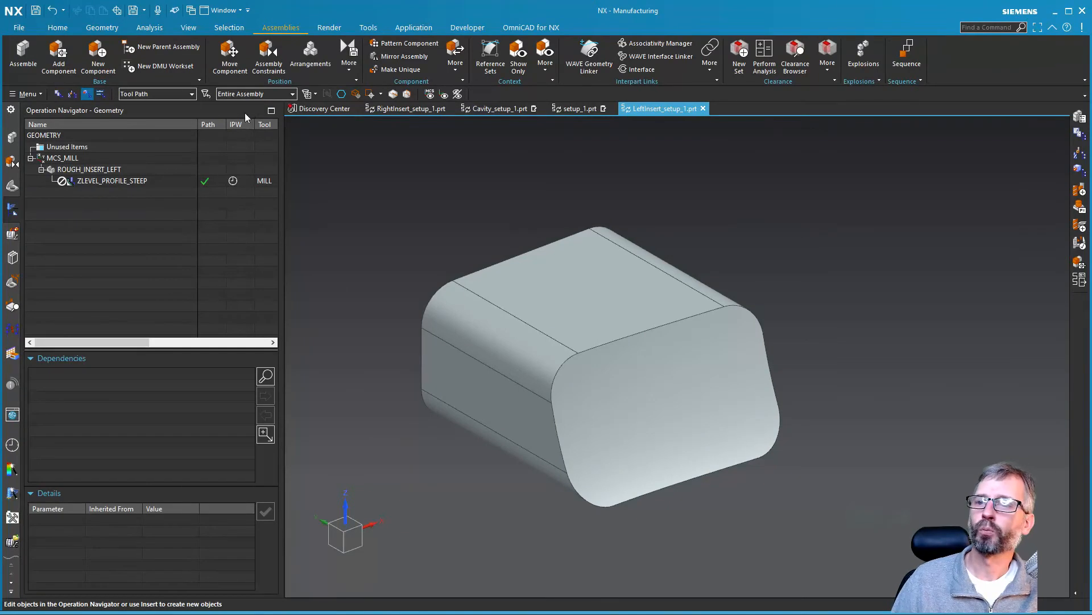
{"action": "right_click", "coordinate": [138, 126]}
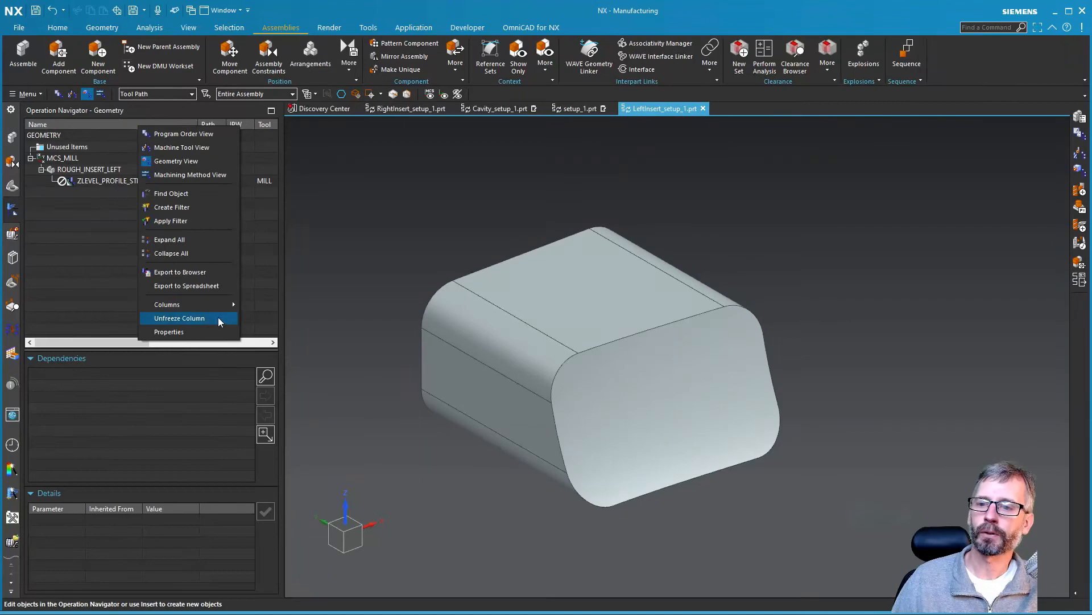
{"action": "mouse_move", "coordinate": [206, 308]}
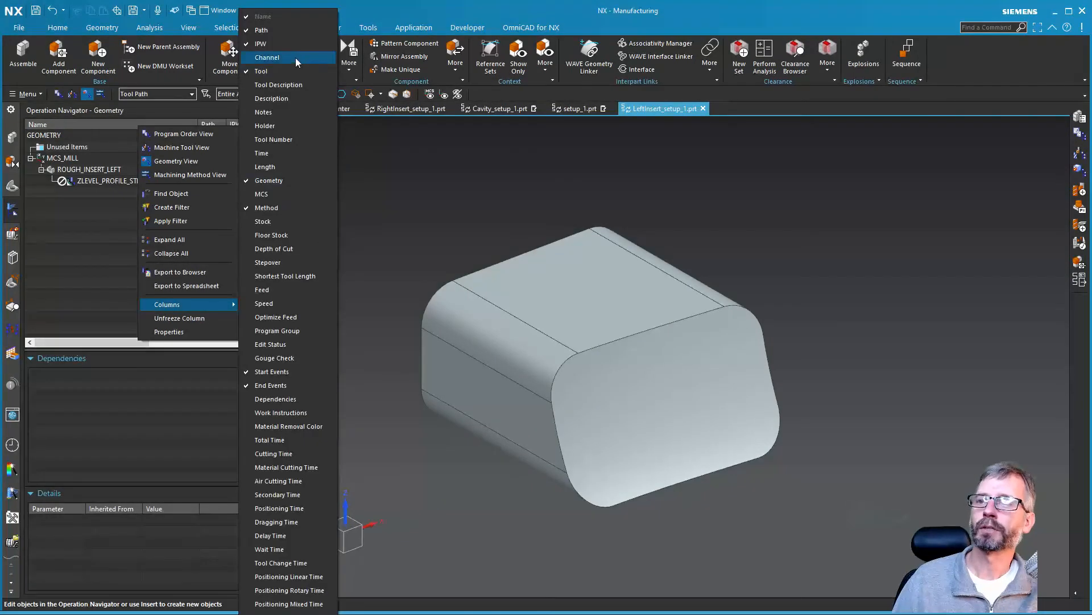
{"action": "left_click", "coordinate": [102, 244]}
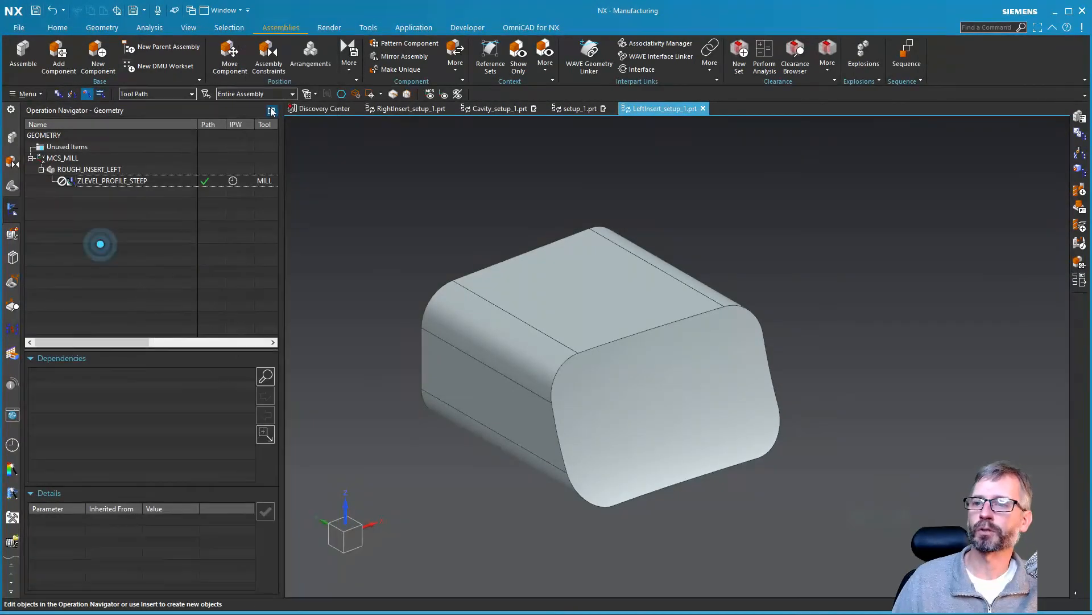
{"action": "left_click", "coordinate": [110, 180]}
{"action": "right_click", "coordinate": [110, 181]}
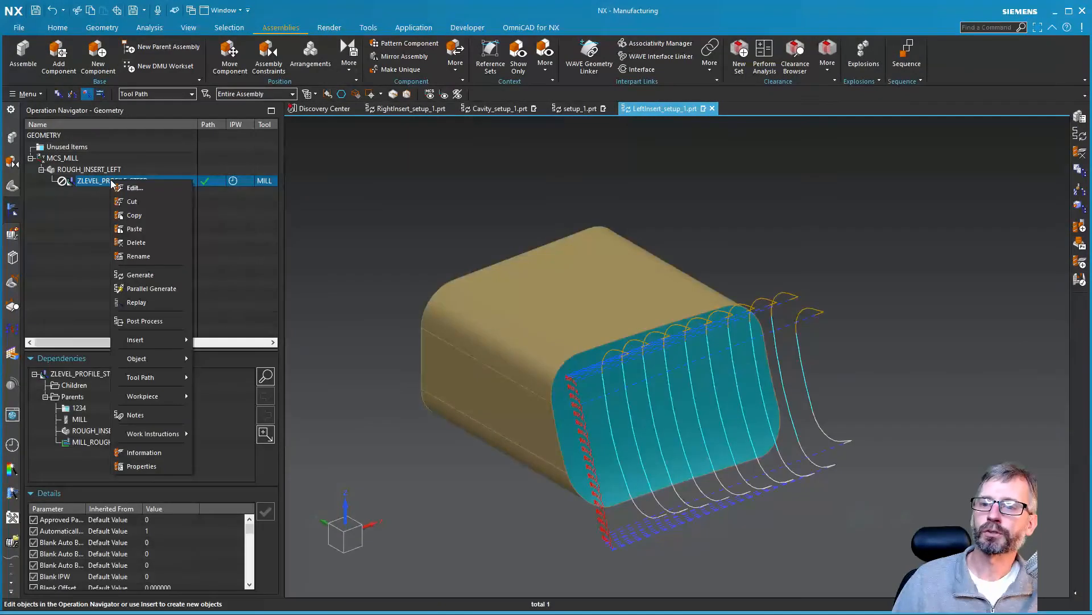
{"action": "left_click", "coordinate": [140, 274]}
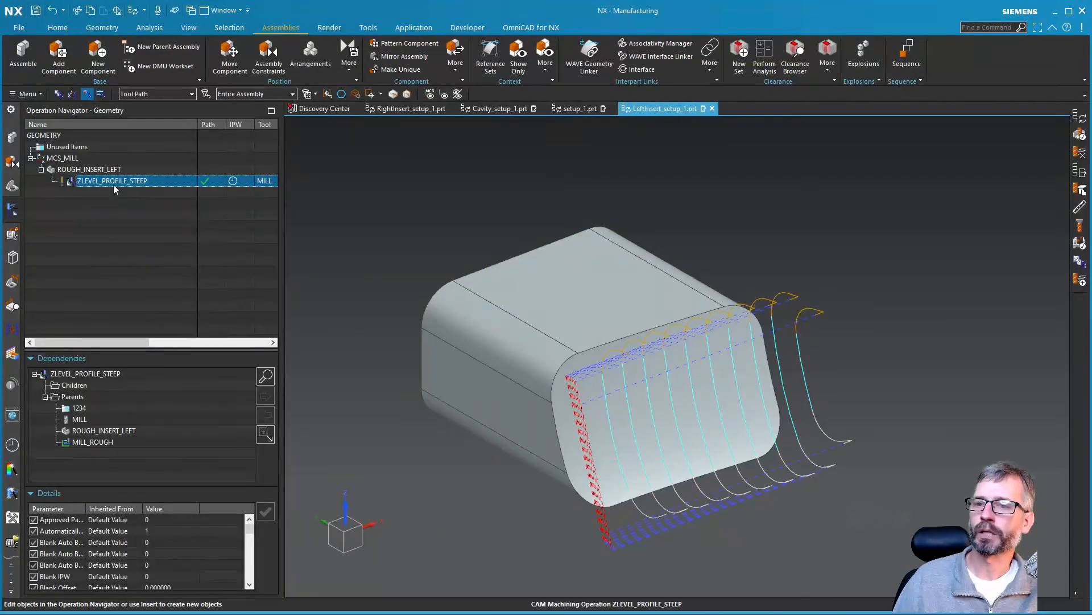
Verify the ZLEVEL_PROFILE_STEEP tool path in 3D Dynamic with IPW set to Save, and save the part.
{"action": "right_click", "coordinate": [112, 181]}
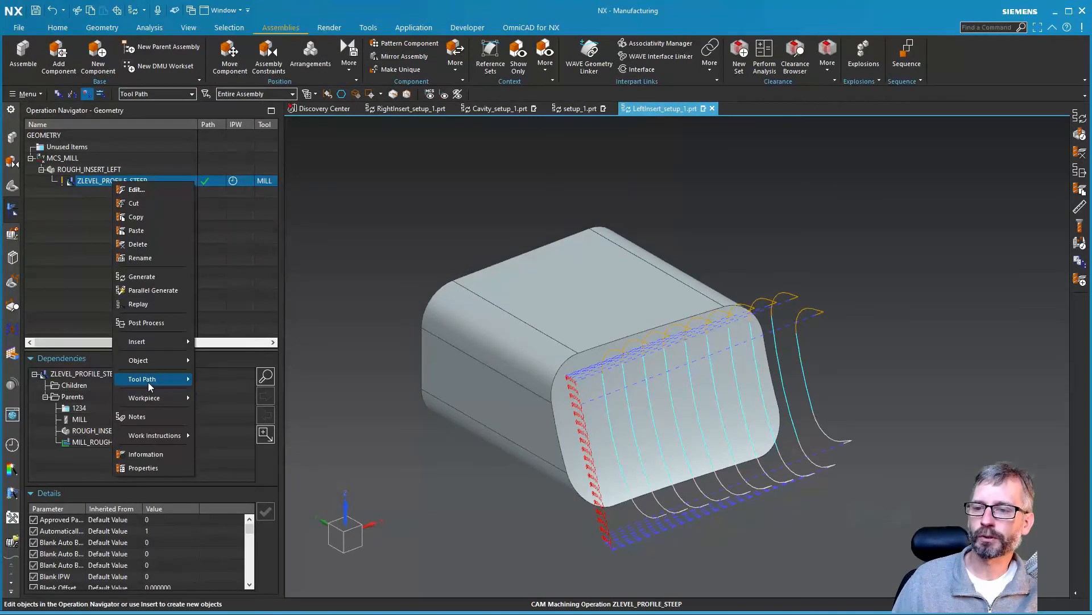
{"action": "mouse_move", "coordinate": [148, 384]}
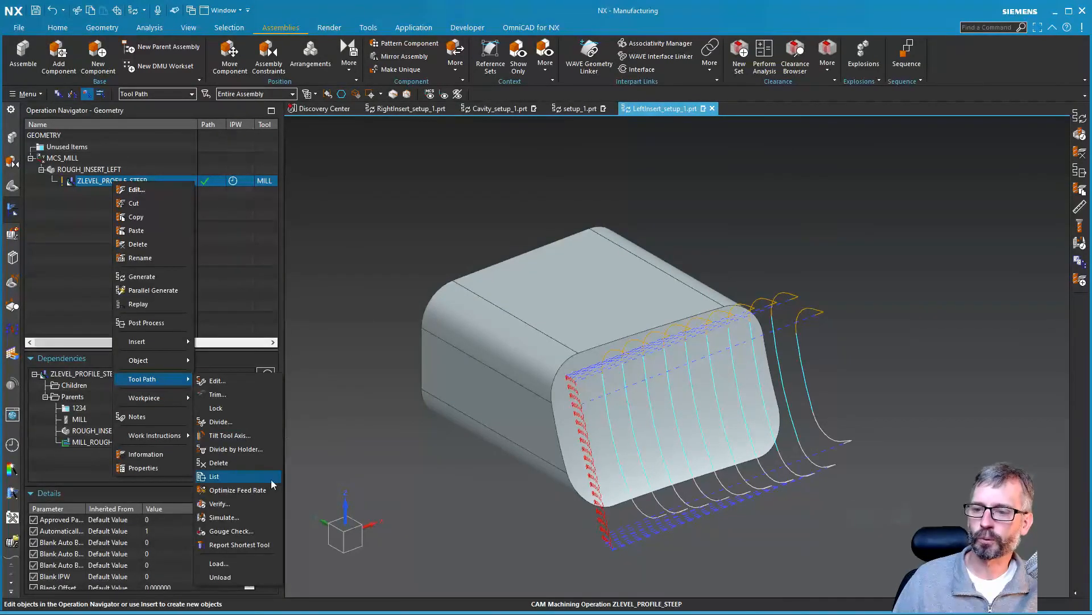
{"action": "left_click", "coordinate": [247, 503]}
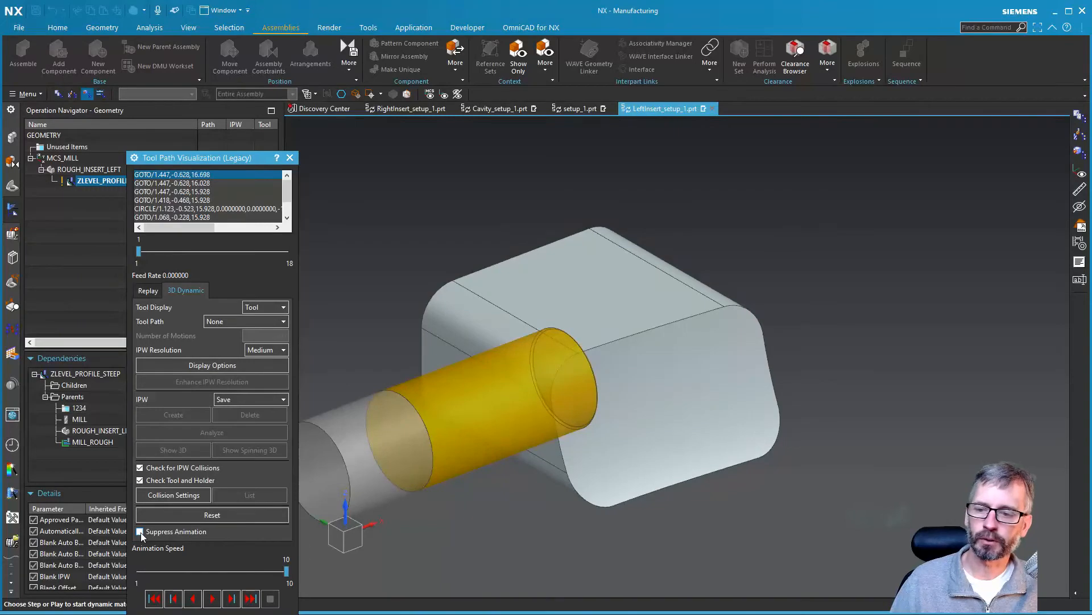
{"action": "left_click", "coordinate": [211, 598]}
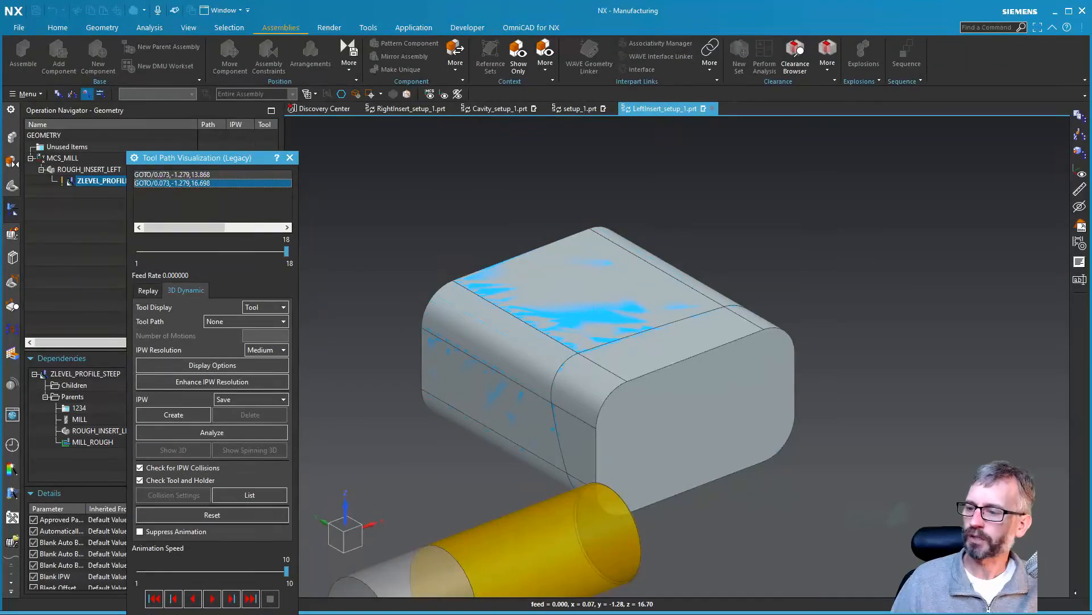
{"action": "key", "text": "Escape"}
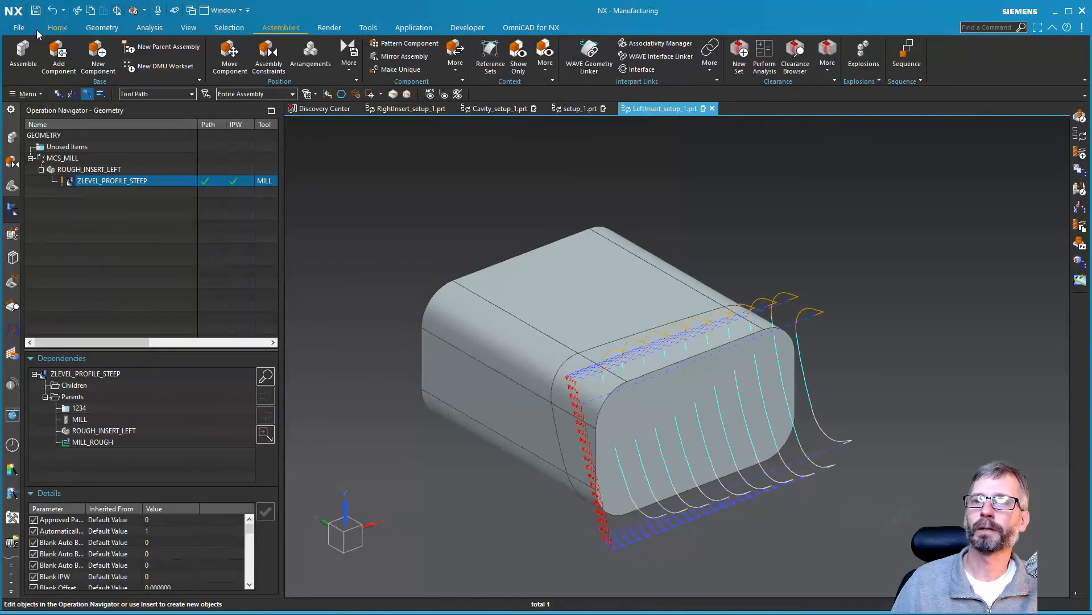
{"action": "left_click", "coordinate": [34, 11]}
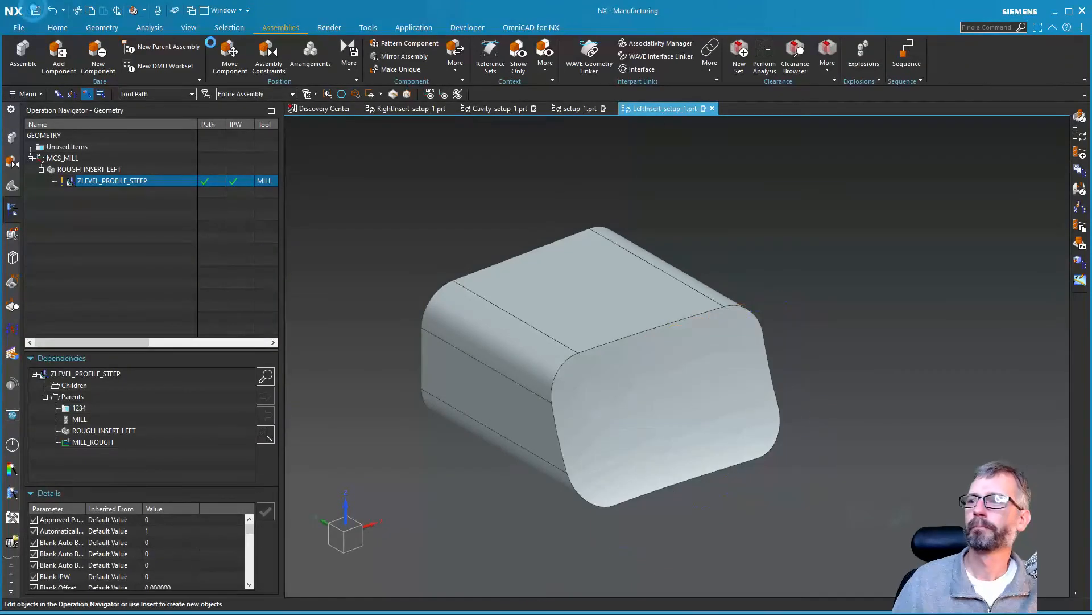
Reopen WORKPIECE's blank geometry in setup_1 and update the local IPW of the ROUGH_INSERT_LEFT set from its source.
{"action": "left_click", "coordinate": [578, 109]}
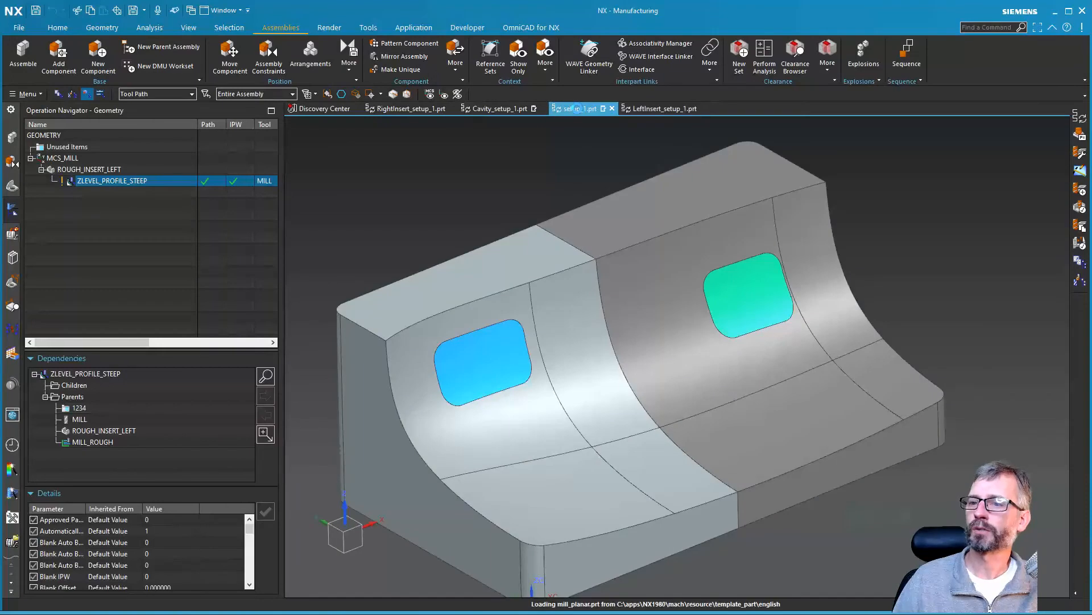
{"action": "double_click", "coordinate": [75, 169]}
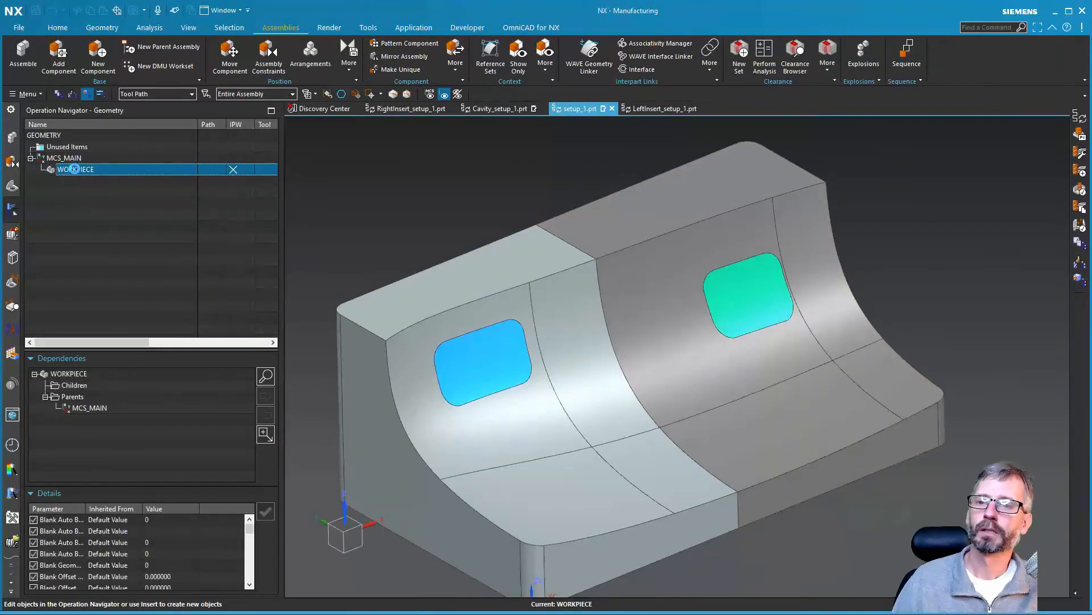
{"action": "middle_click", "coordinate": [265, 215]}
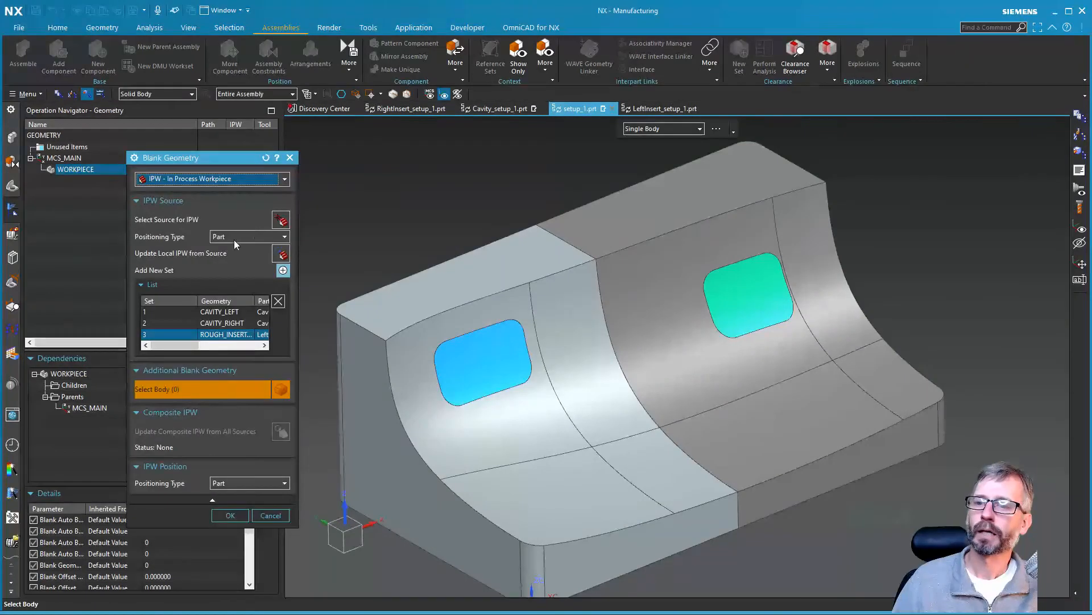
{"action": "left_click", "coordinate": [283, 255]}
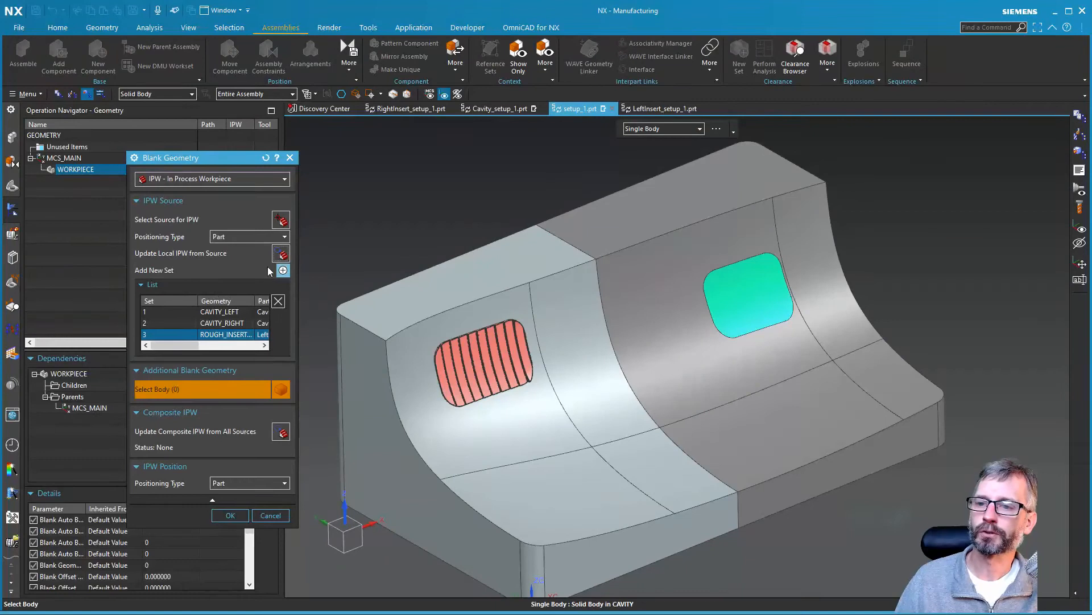
Add a fourth IPW set sourced from ROUGH_INSERT_RIGHT in RightInsert_setup_1 and try updating its local IPW.
{"action": "left_click", "coordinate": [282, 271]}
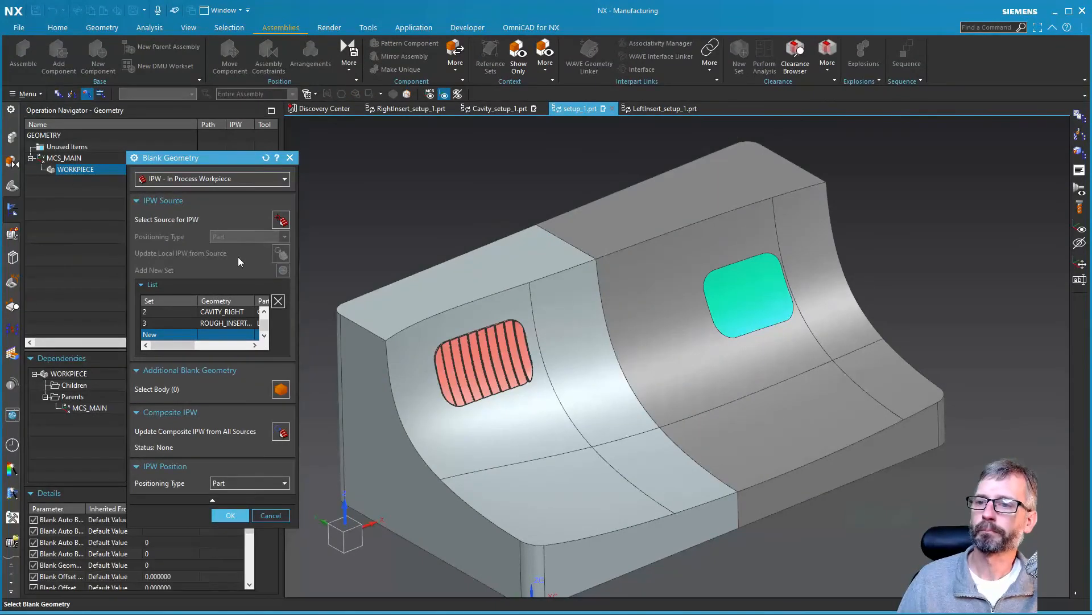
{"action": "left_click", "coordinate": [281, 220]}
{"action": "left_click", "coordinate": [263, 190]}
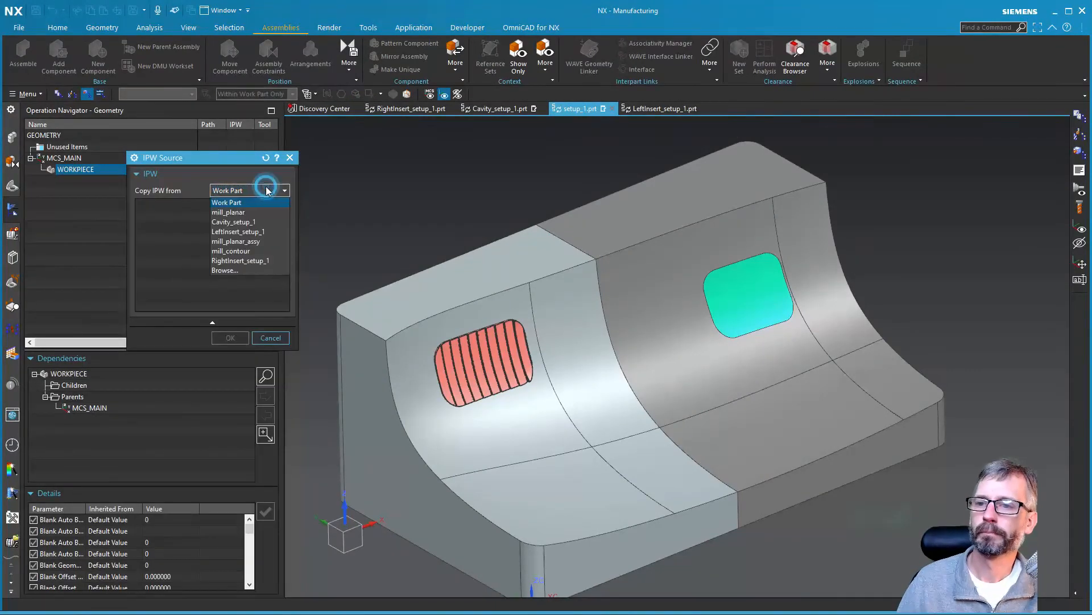
{"action": "left_click", "coordinate": [254, 262]}
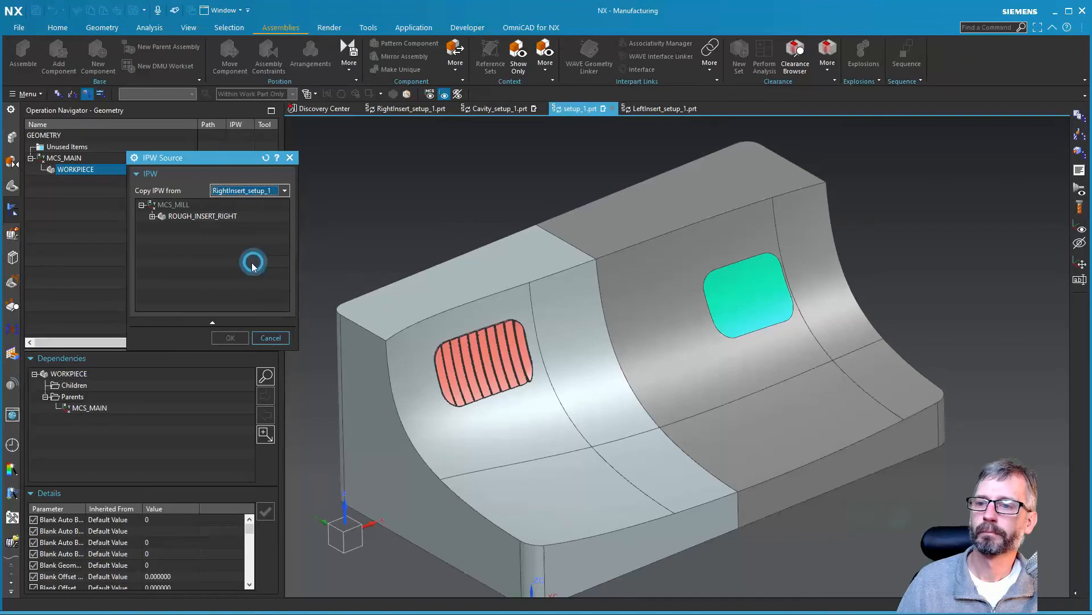
{"action": "left_click", "coordinate": [193, 216]}
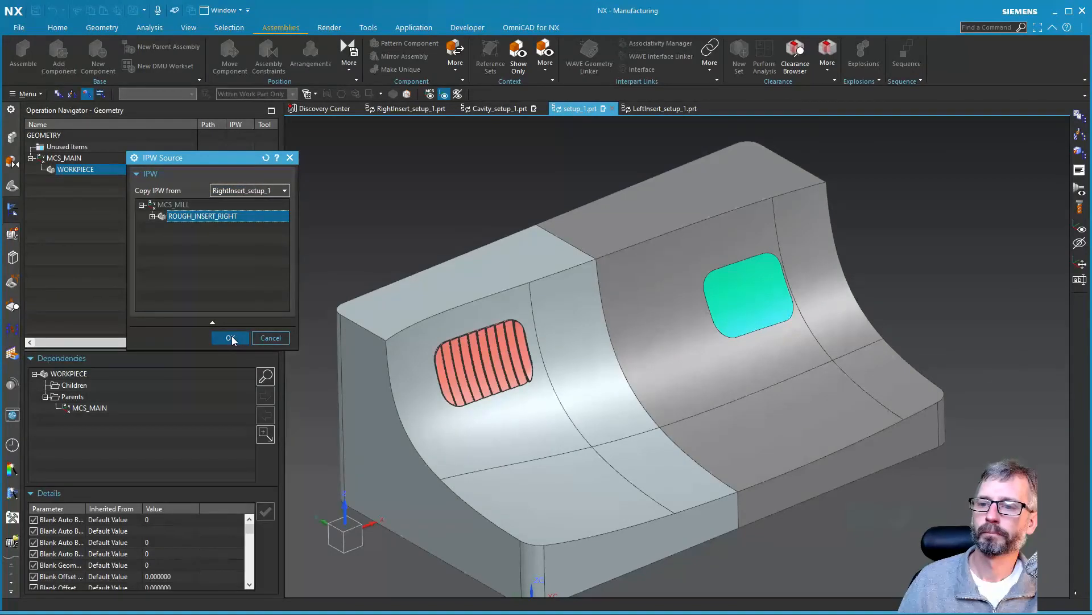
{"action": "left_click", "coordinate": [230, 337]}
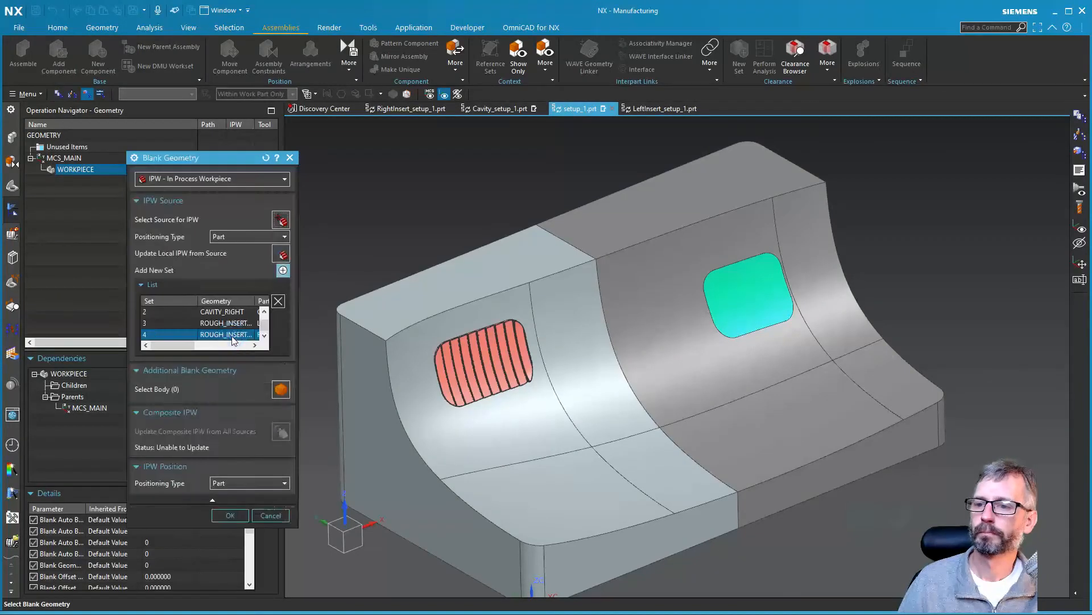
{"action": "left_click", "coordinate": [282, 255]}
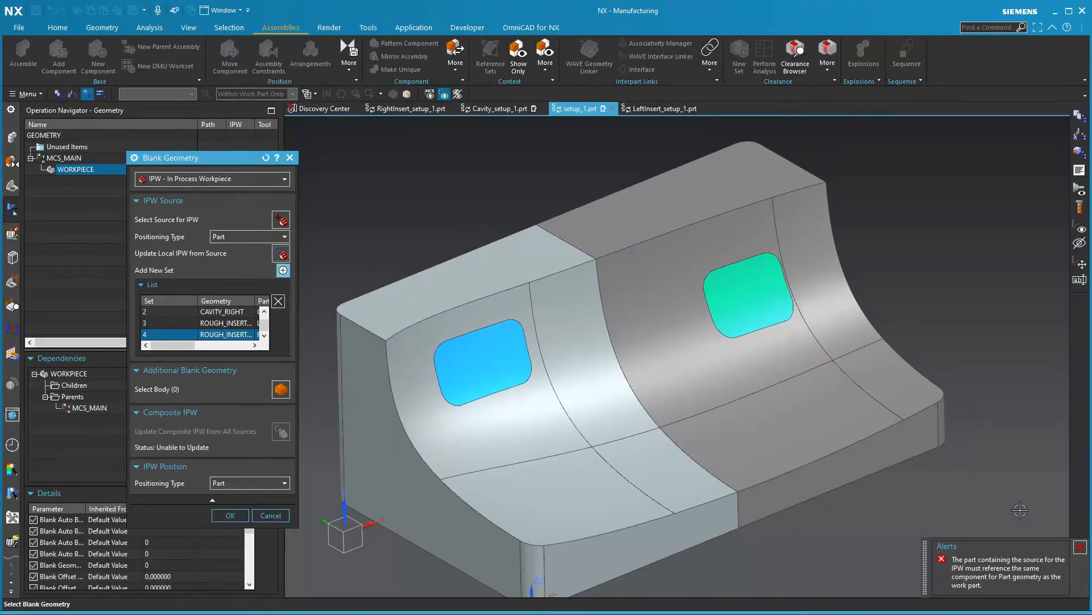
Set the fourth IPW source's positioning type to CSYS and keep the overall IPW position as Part.
{"action": "left_click", "coordinate": [227, 236]}
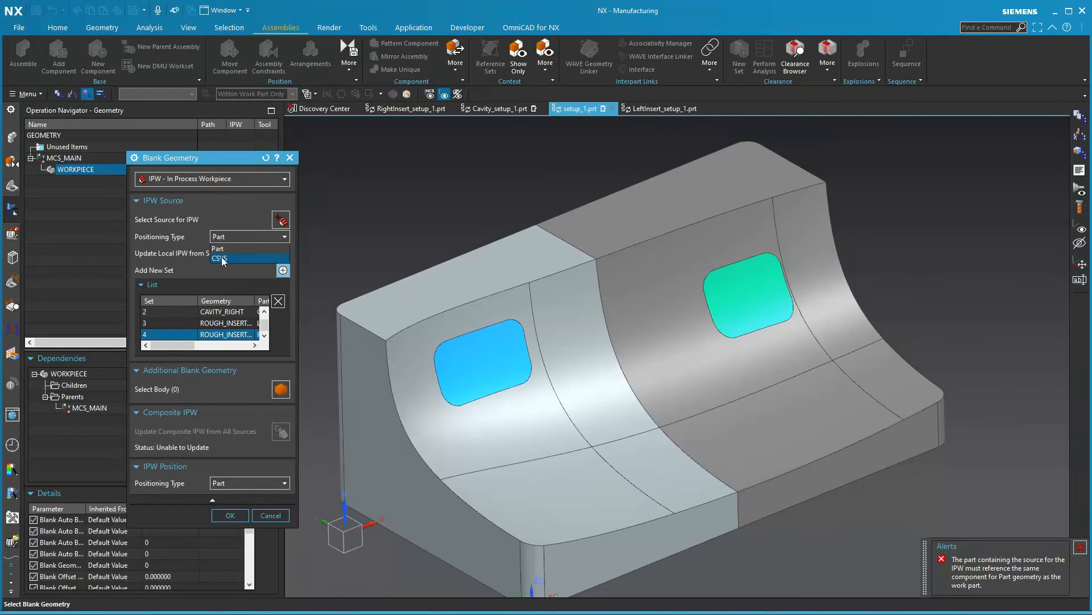
{"action": "left_click", "coordinate": [220, 258]}
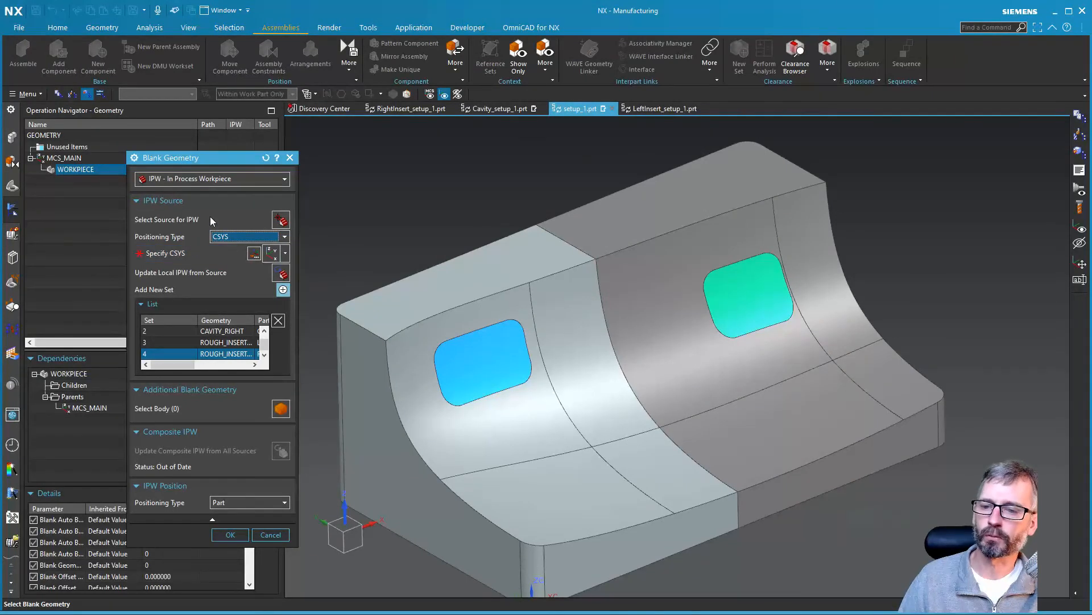
{"action": "left_click", "coordinate": [141, 488]}
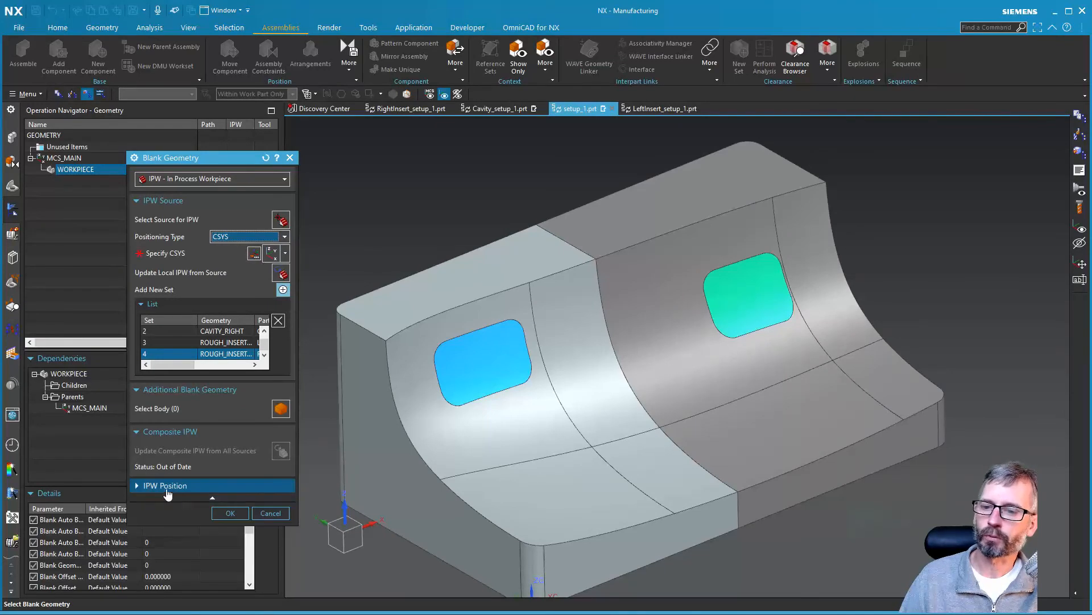
{"action": "left_click", "coordinate": [171, 486]}
{"action": "left_click", "coordinate": [258, 503]}
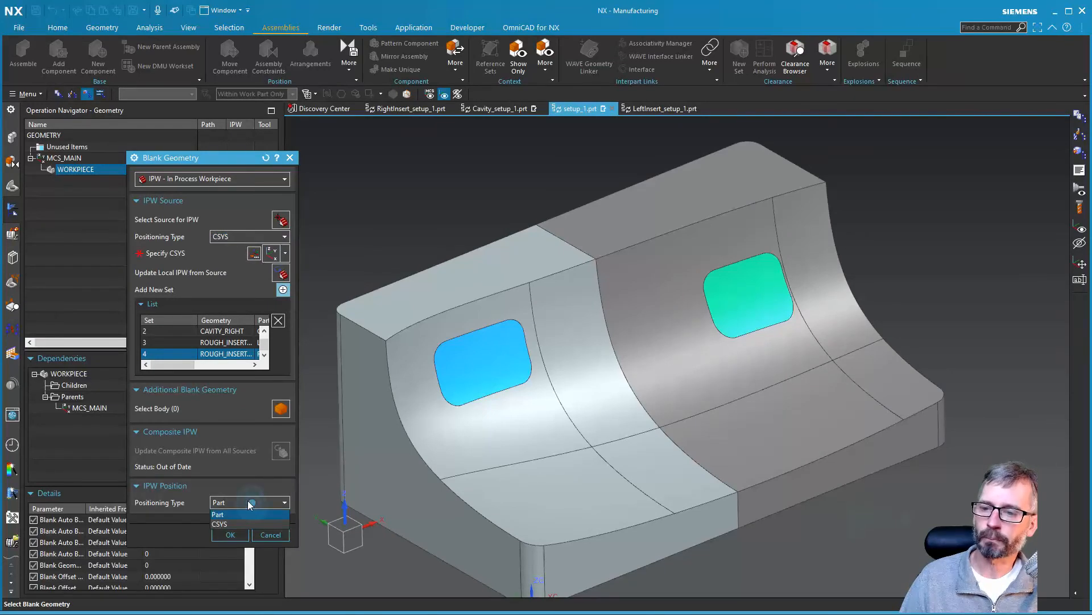
{"action": "left_click", "coordinate": [217, 513]}
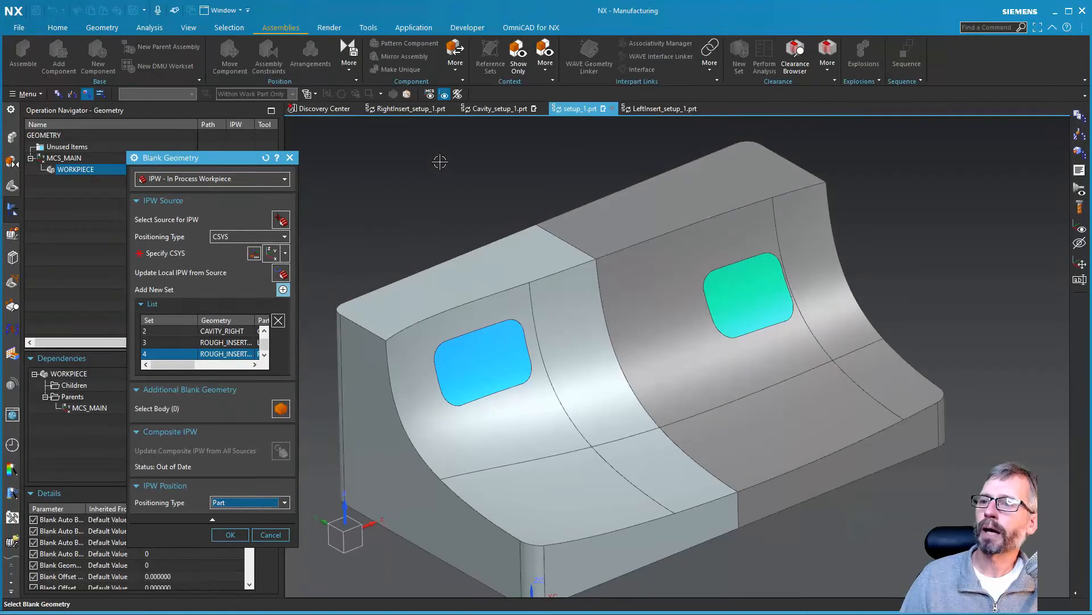
Place the fourth set's CSYS on the green insert's rear face at about (10.225, 7, 3.6), and accept the blank and workpiece settings.
{"action": "mouse_move", "coordinate": [417, 110]}
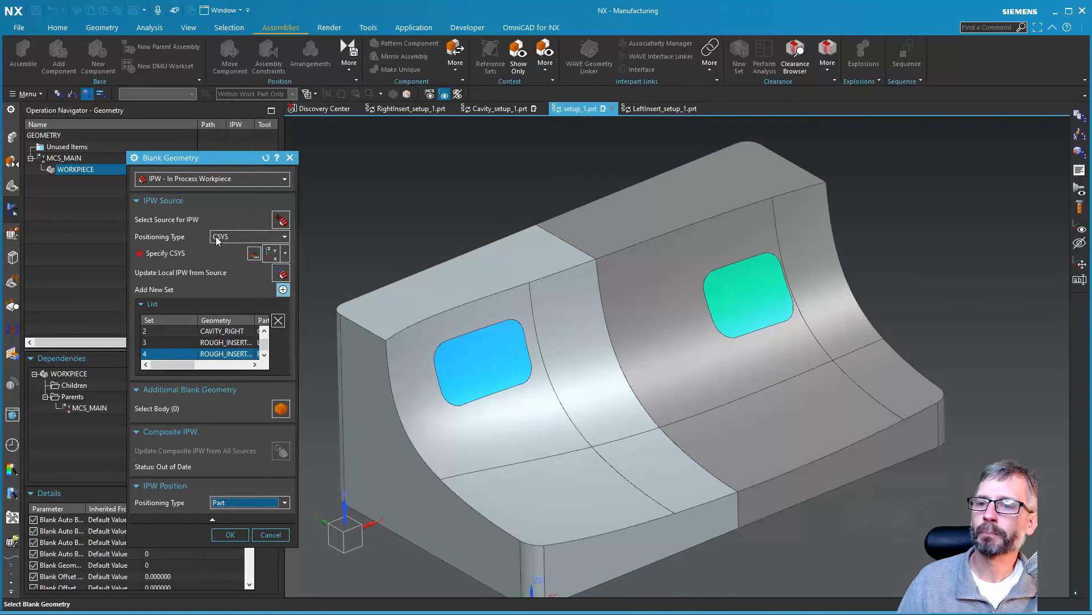
{"action": "left_click", "coordinate": [149, 255]}
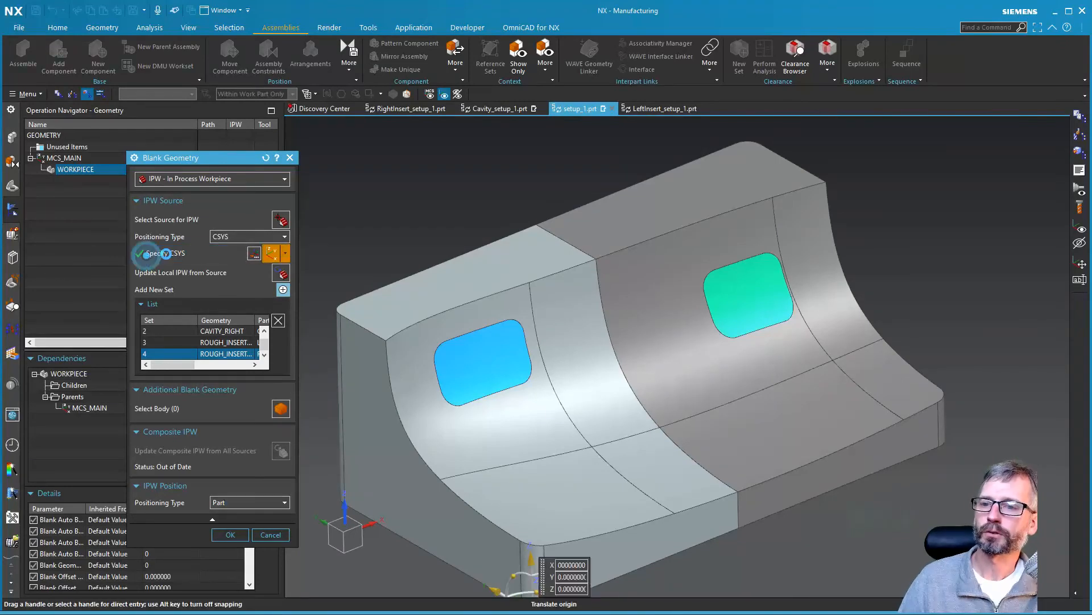
{"action": "middle_click_drag", "start_coordinate": [431, 206], "coordinate": [480, 207]}
{"action": "left_click", "coordinate": [475, 203]}
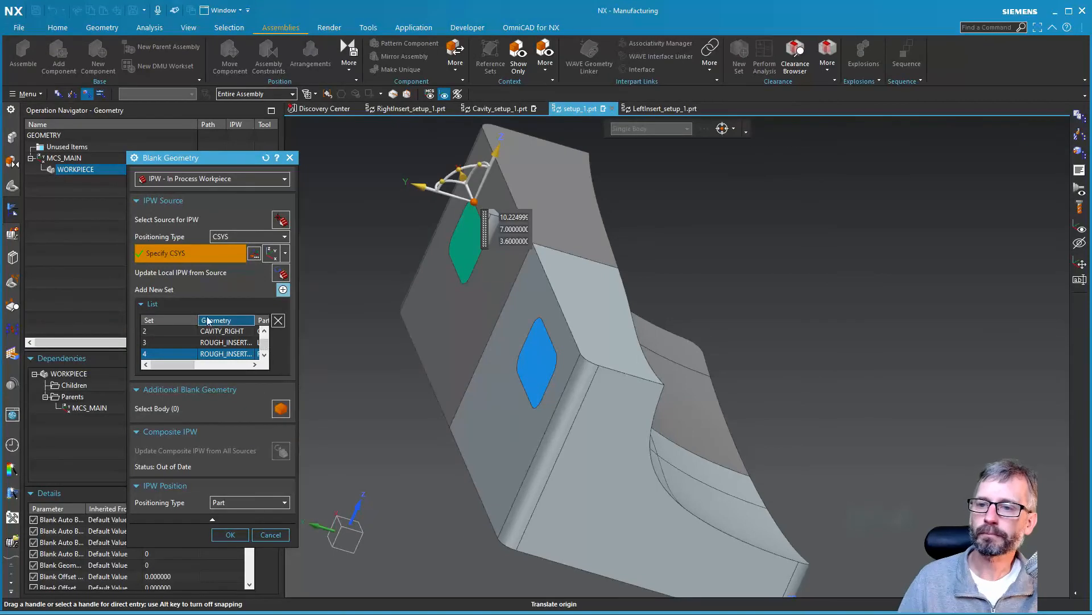
{"action": "left_click", "coordinate": [230, 534]}
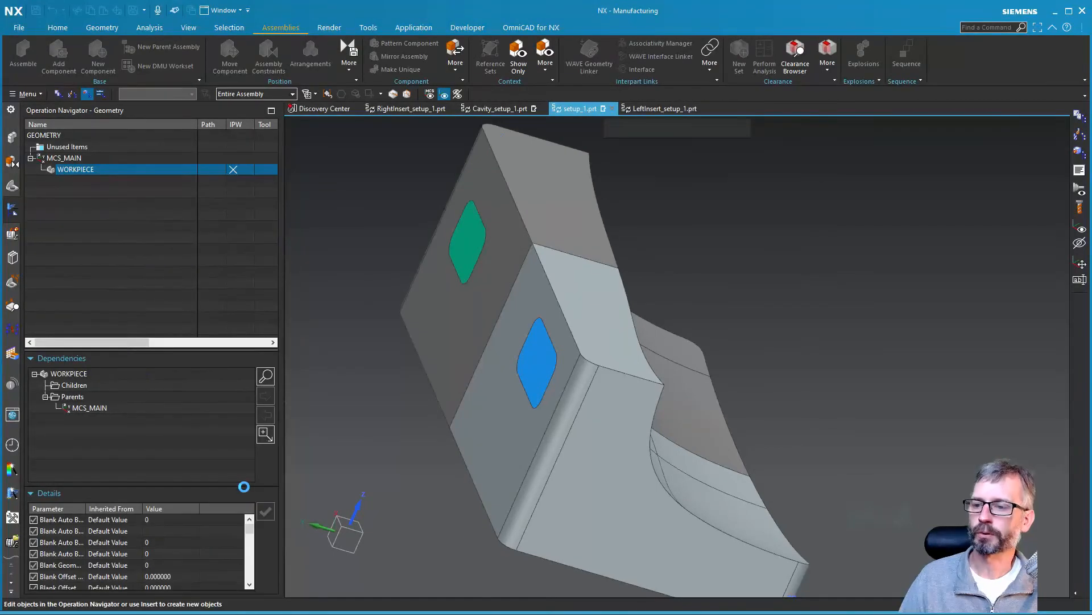
{"action": "left_click", "coordinate": [238, 388]}
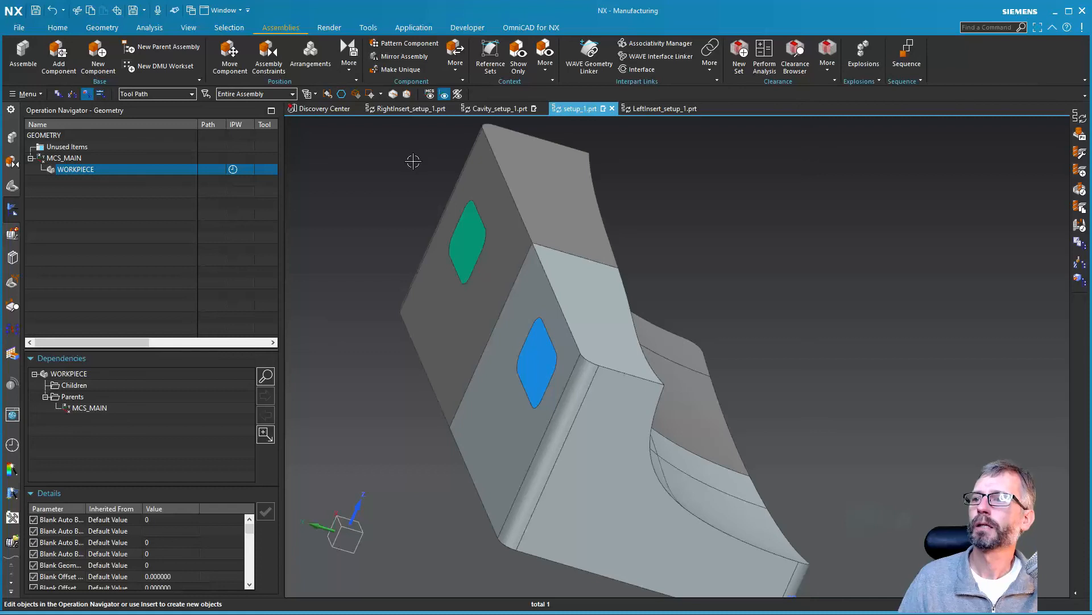
In RightInsert_setup_1, open the blank geometry of ROUGH_INSERT_RIGHT and set its IPW positioning type to CSYS.
{"action": "left_click", "coordinate": [397, 110]}
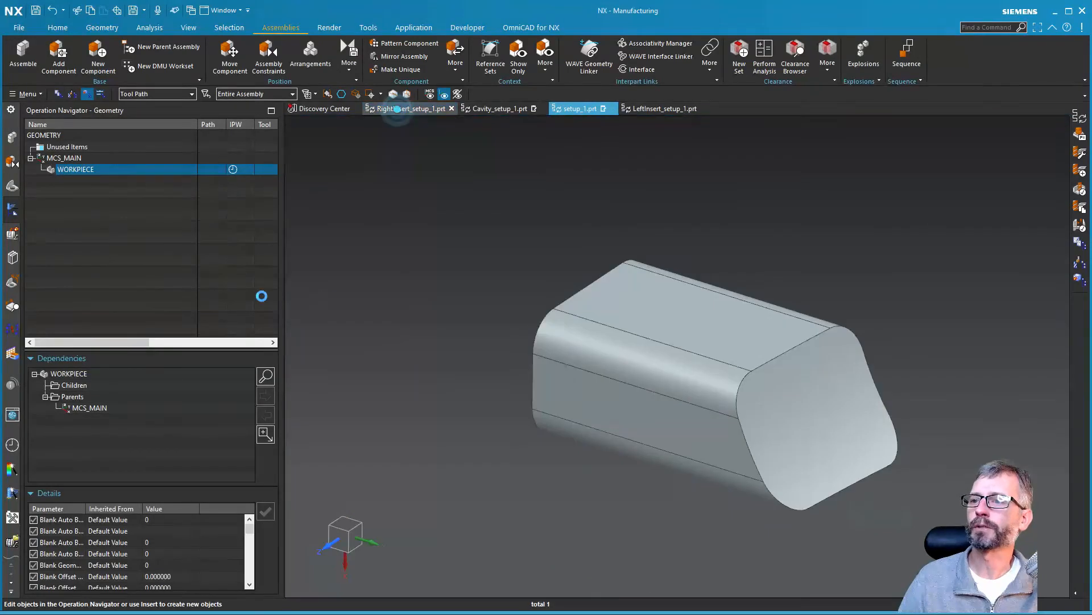
{"action": "double_click", "coordinate": [85, 170]}
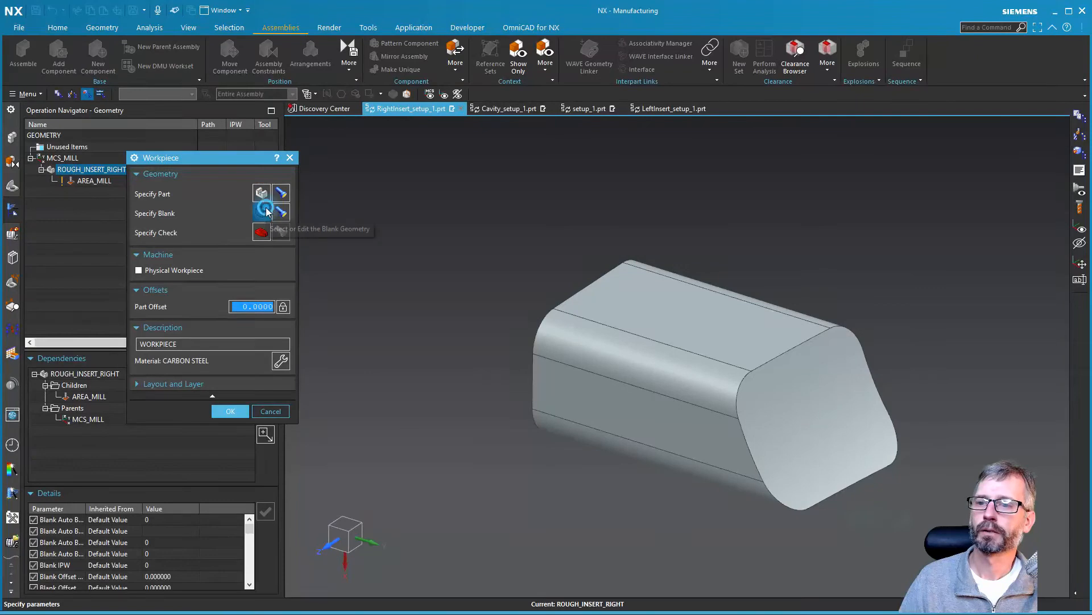
{"action": "left_click", "coordinate": [263, 211]}
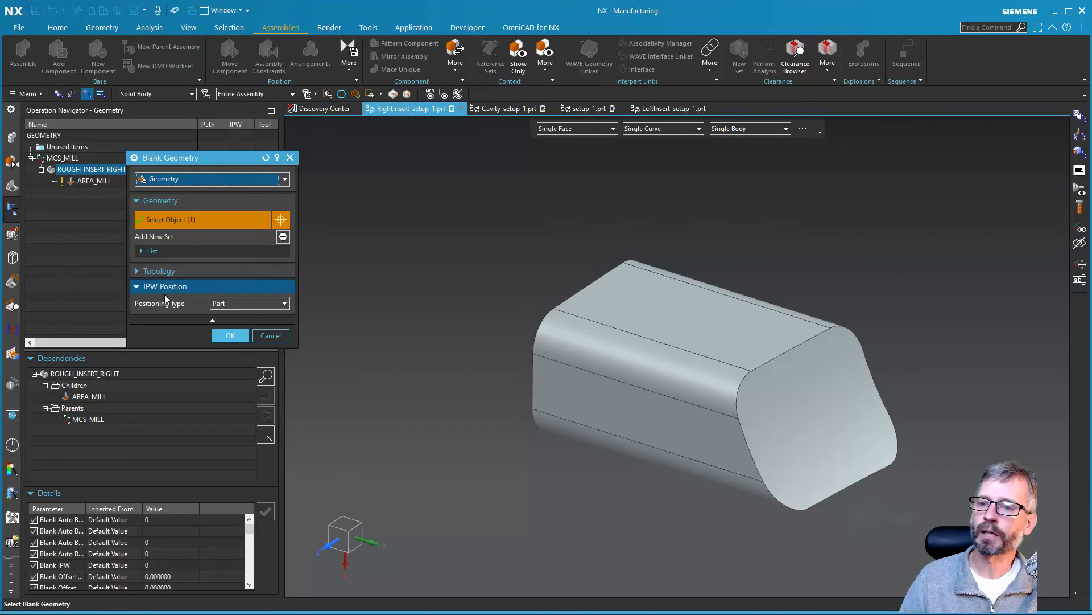
{"action": "left_click", "coordinate": [231, 302]}
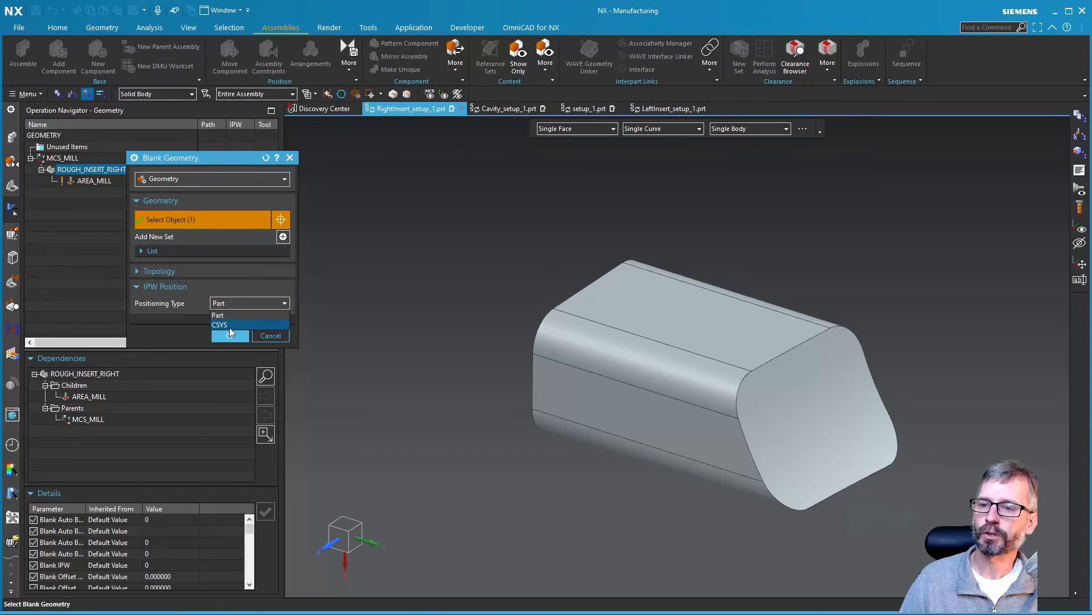
{"action": "left_click", "coordinate": [227, 325]}
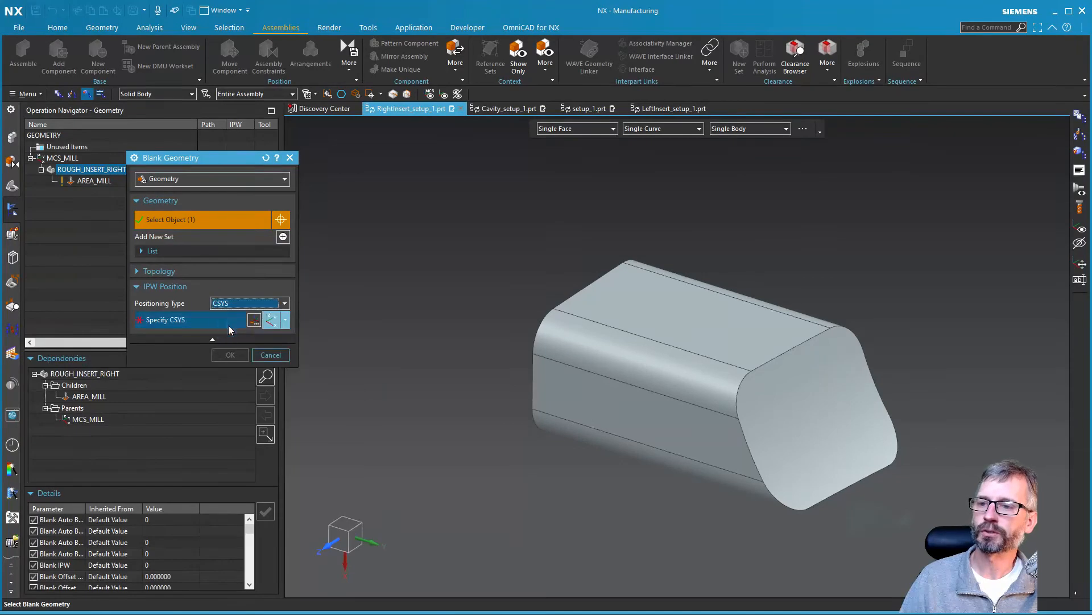
Place the CSYS on the insert's rear upper edge at about (-2.254, -1.964, -4.932), reorient it with Z up, and flip its X axis.
{"action": "left_click", "coordinate": [622, 263]}
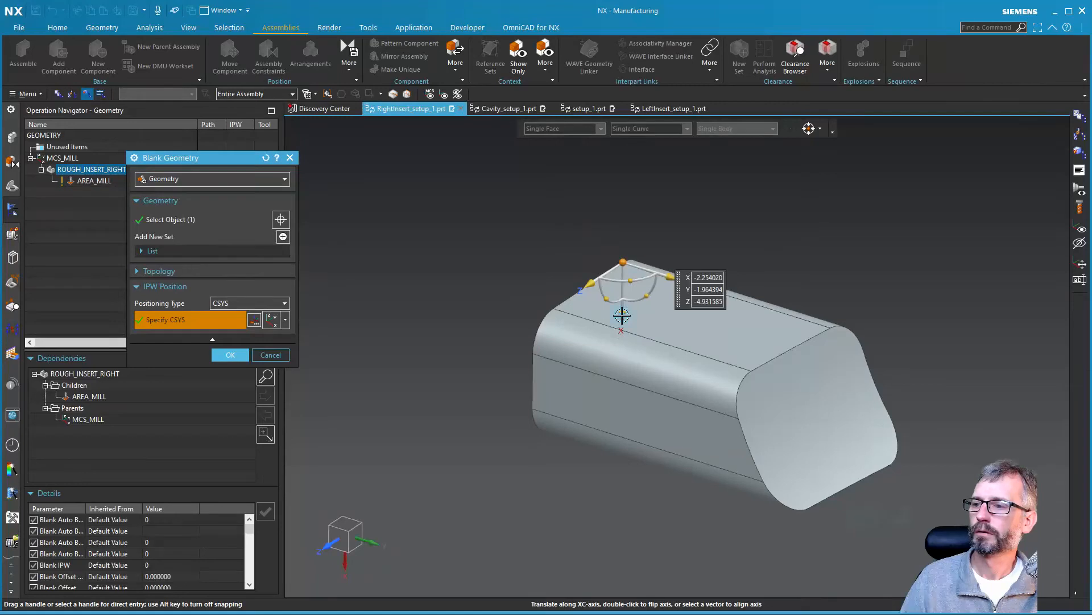
{"action": "left_click", "coordinate": [622, 315]}
{"action": "left_click", "coordinate": [562, 300]}
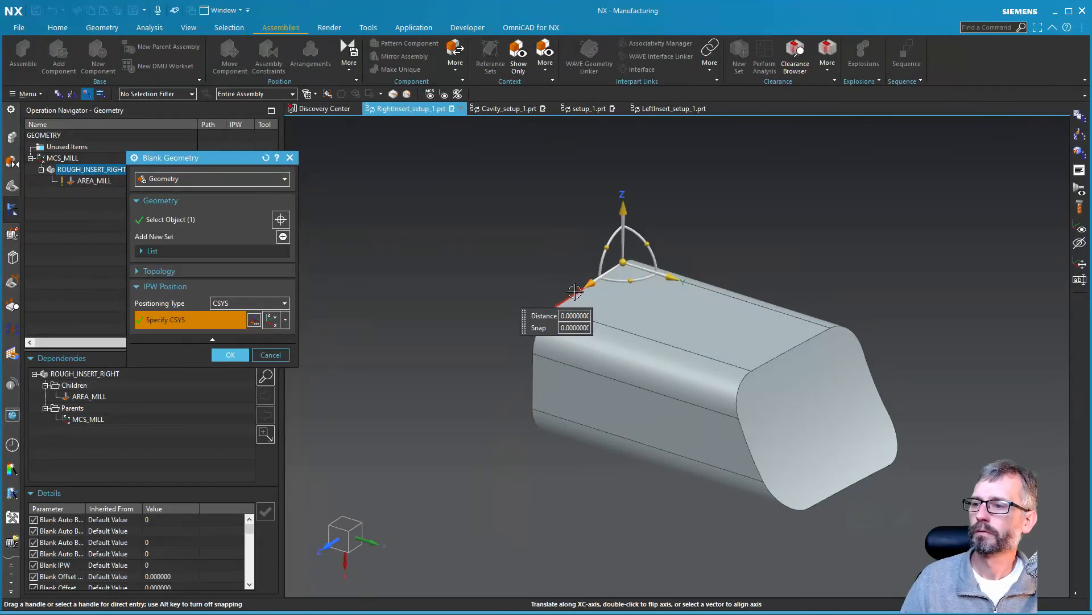
{"action": "double_click", "coordinate": [574, 292]}
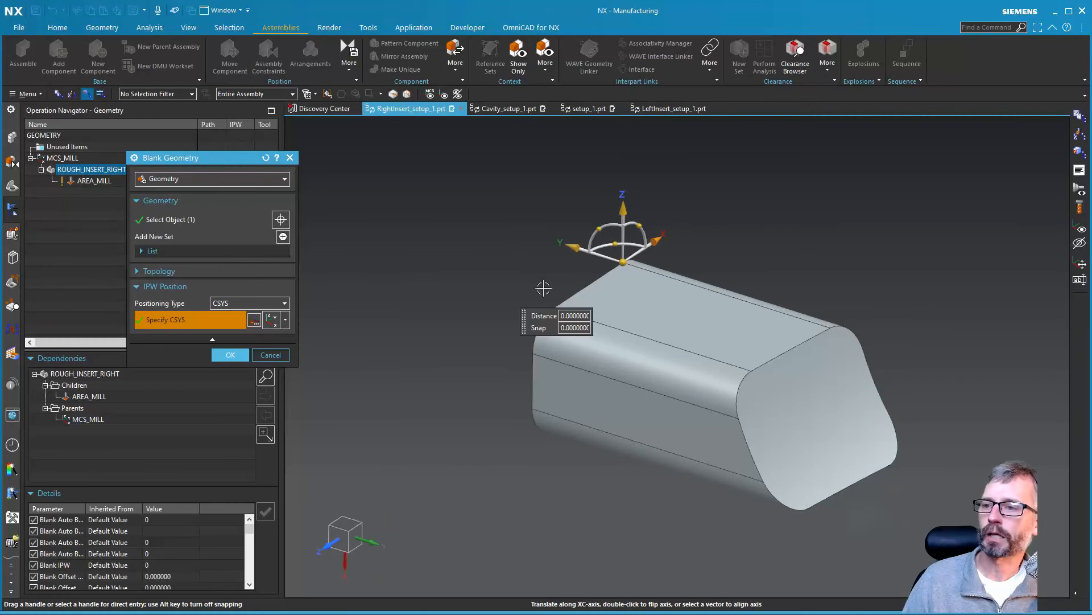
Accept the blank and workpiece settings of ROUGH_INSERT_RIGHT and save the RightInsert_setup_1 part.
{"action": "left_click", "coordinate": [226, 353]}
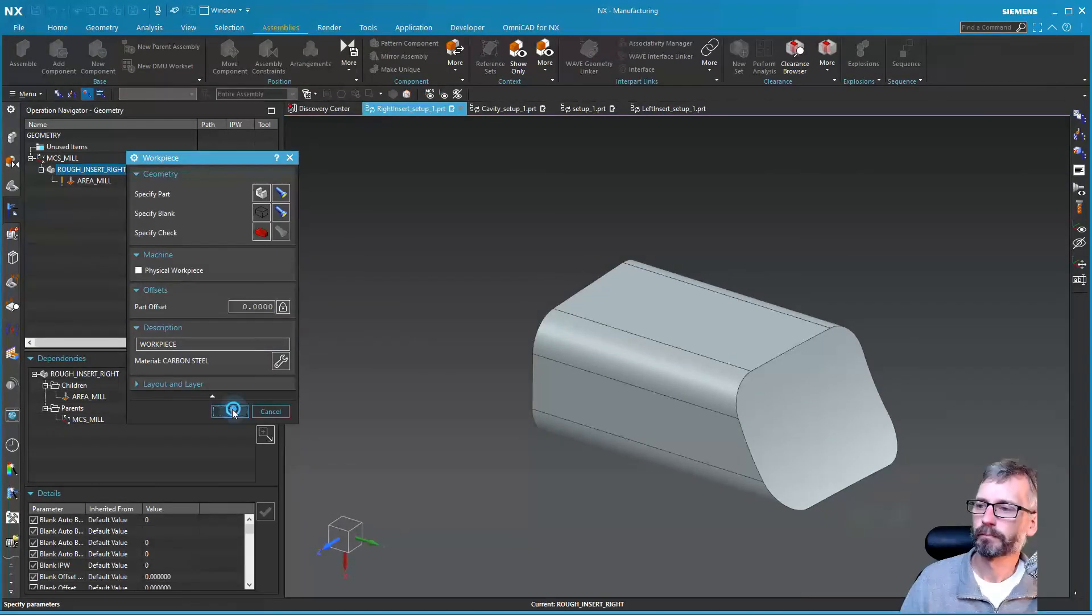
{"action": "left_click", "coordinate": [233, 410]}
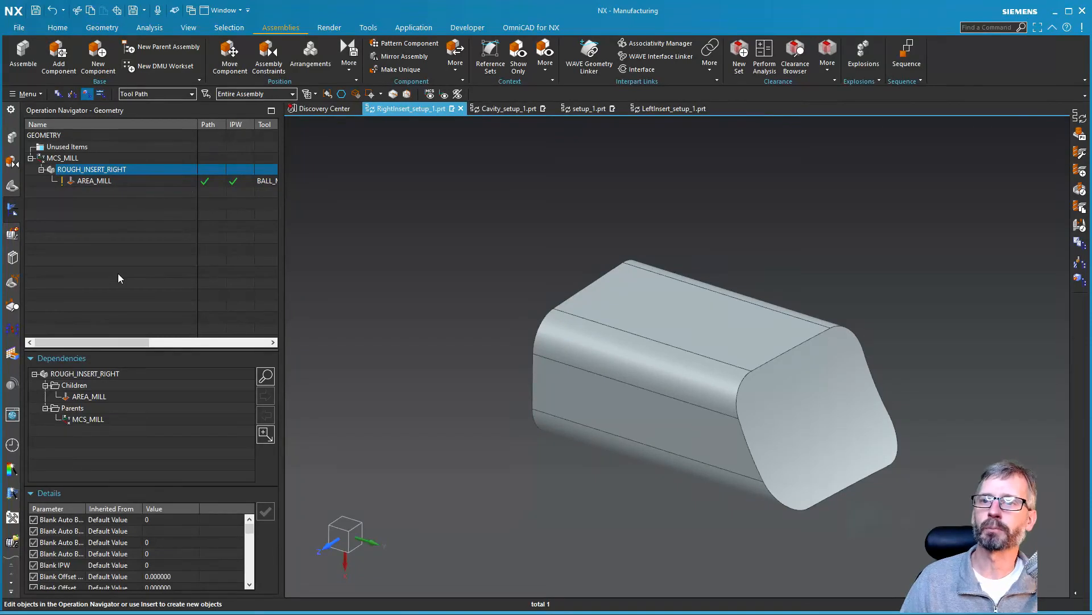
{"action": "left_click", "coordinate": [35, 10]}
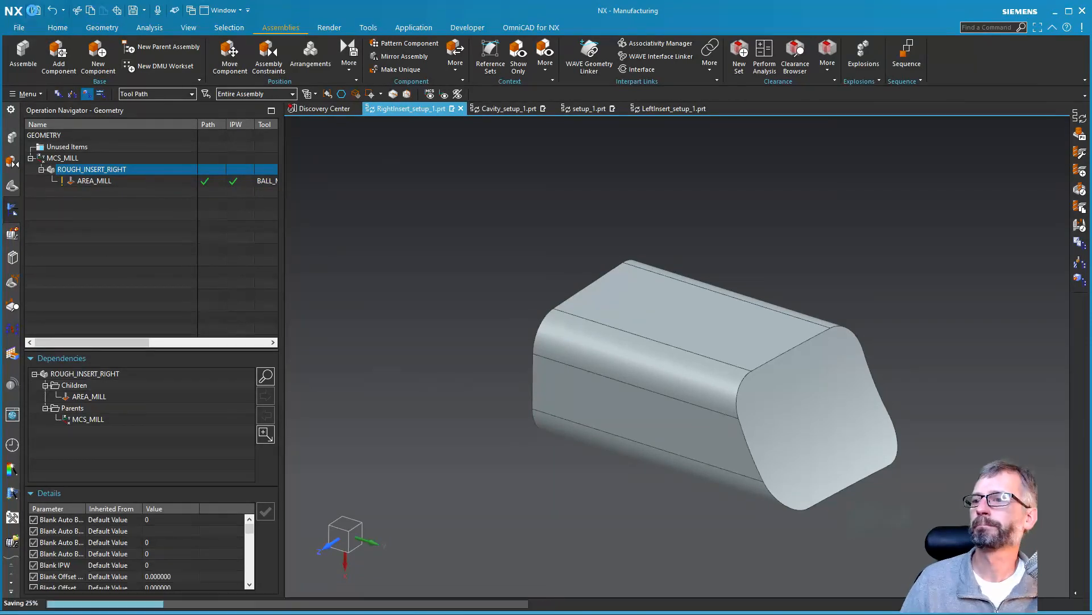
Return to setup_1, reopen WORKPIECE's blank geometry, update the right insert set's local IPW from its source, and inspect it in the cavity.
{"action": "left_click", "coordinate": [580, 108]}
{"action": "middle_click_drag", "start_coordinate": [654, 387], "coordinate": [604, 378]}
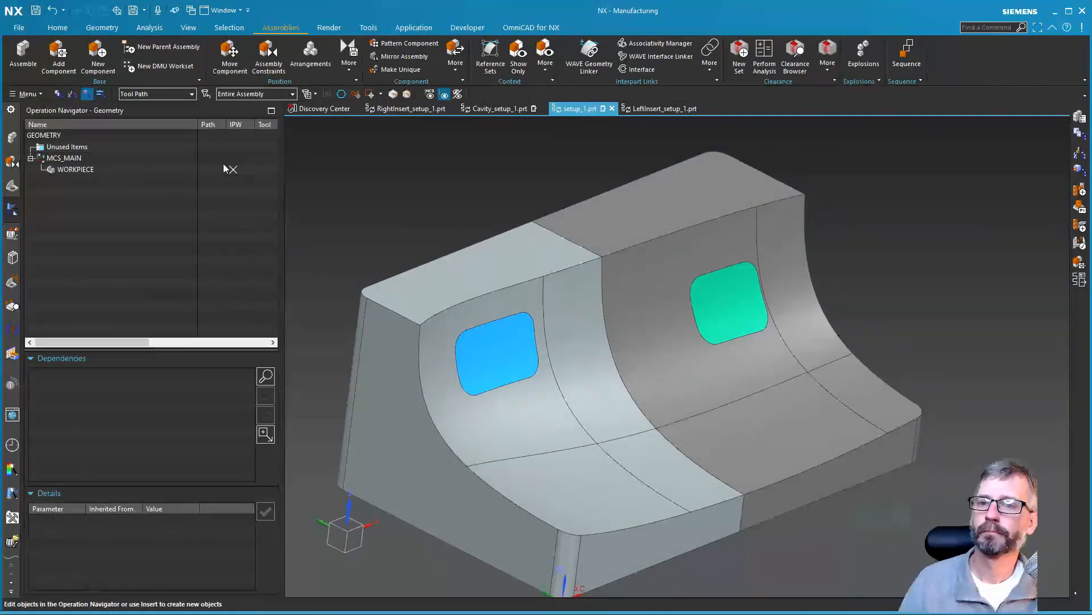
{"action": "double_click", "coordinate": [88, 171]}
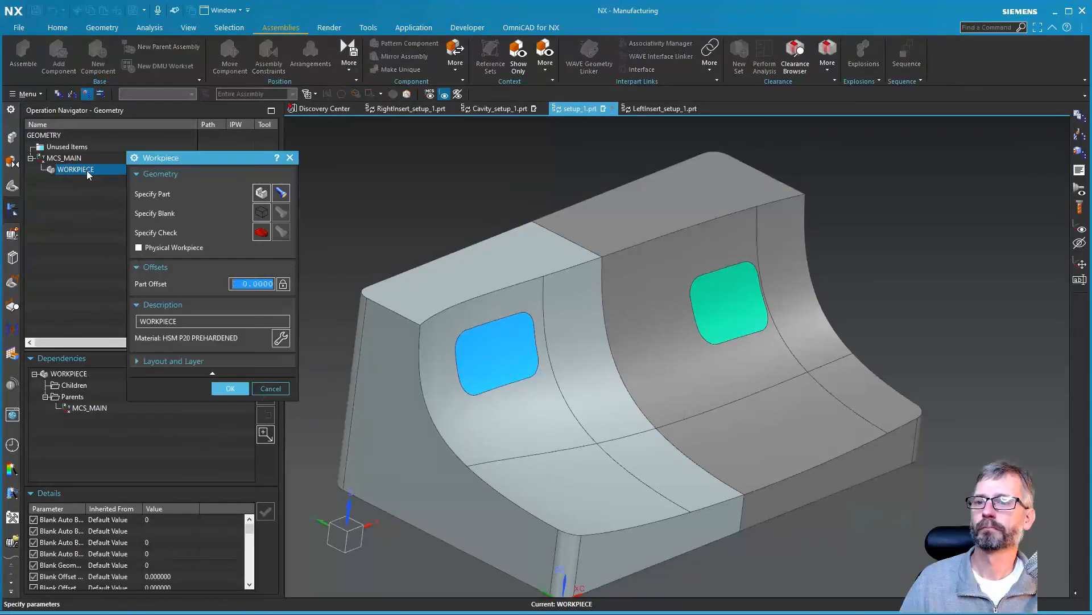
{"action": "left_click", "coordinate": [259, 210]}
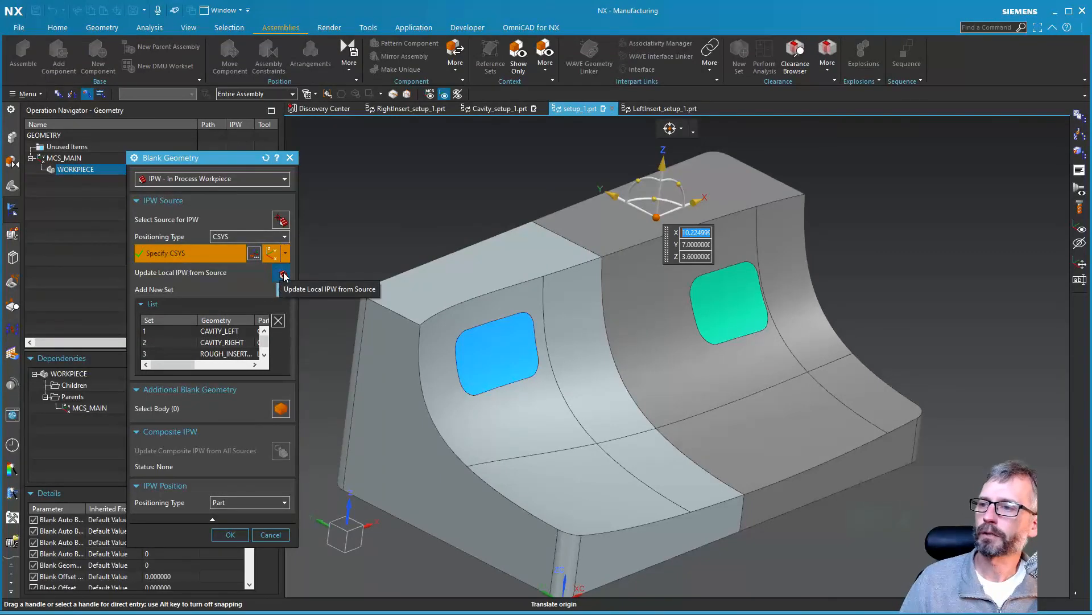
{"action": "left_click", "coordinate": [283, 274]}
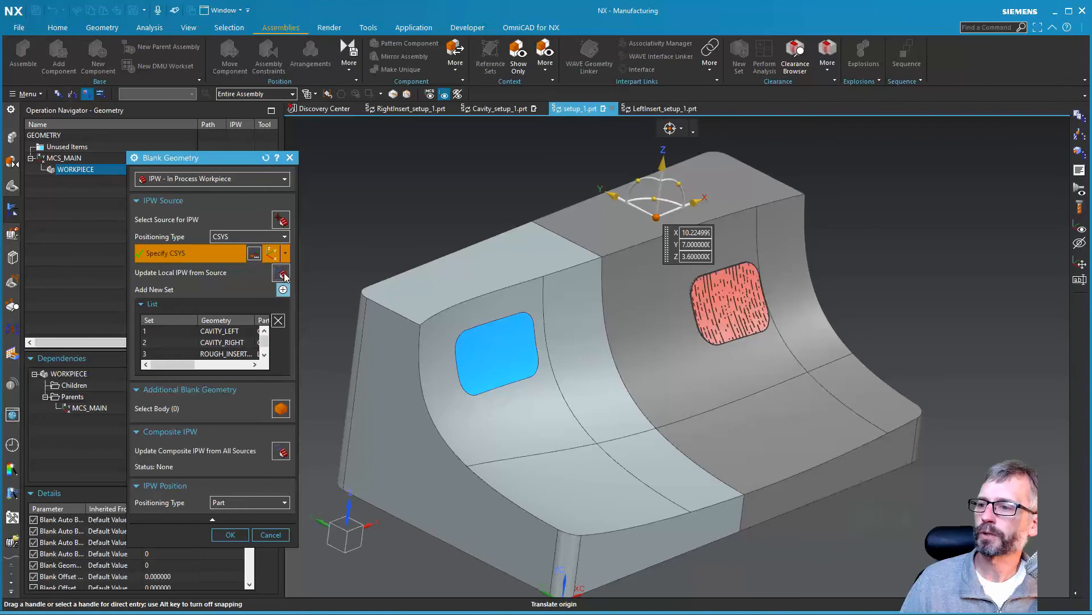
{"action": "scroll", "coordinate": [813, 306], "scroll_direction": "up", "scroll_amount": 2}
{"action": "scroll", "coordinate": [745, 292], "scroll_direction": "up", "scroll_amount": 4}
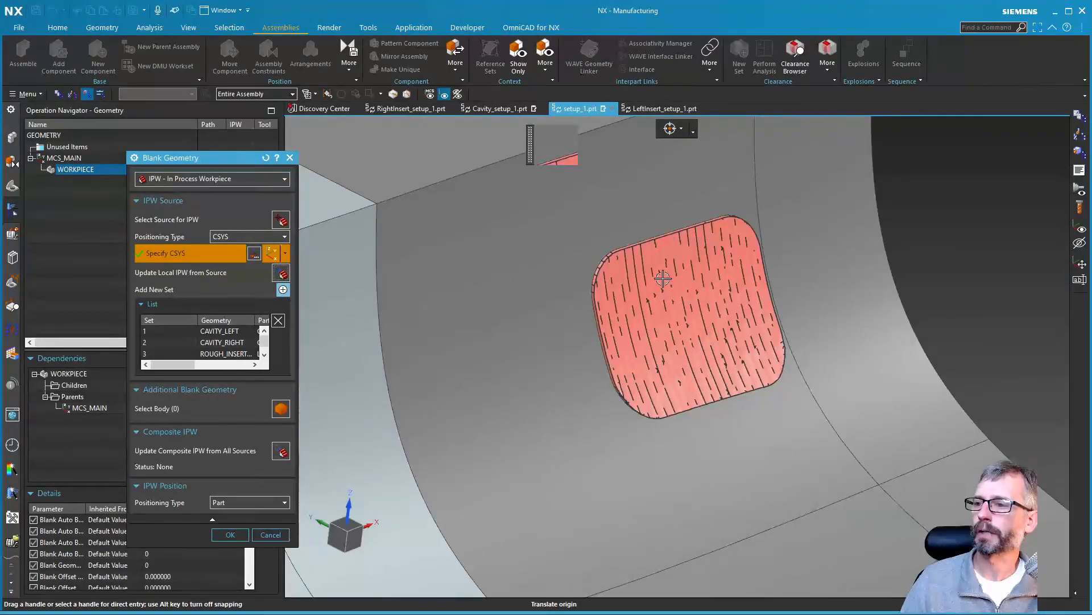
{"action": "scroll", "coordinate": [809, 324], "scroll_direction": "down", "scroll_amount": 4}
{"action": "scroll", "coordinate": [809, 324], "scroll_direction": "down", "scroll_amount": 1}
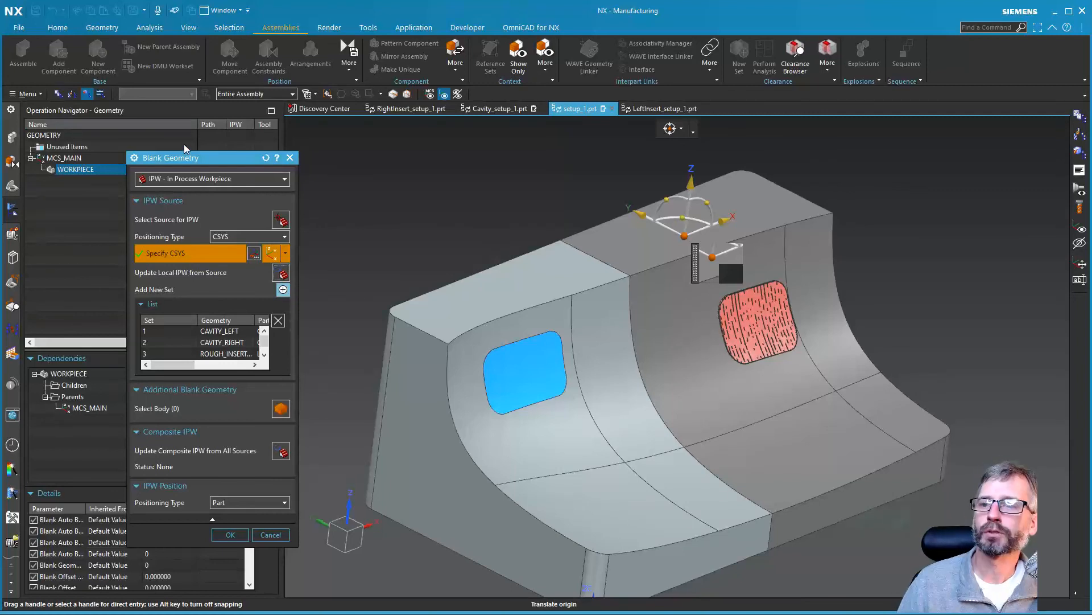
Move the blank settings clear of the model tree and show the hidden Edge Blend (2) body on the right cavity.
{"action": "left_click_drag", "start_coordinate": [188, 158], "coordinate": [262, 152]}
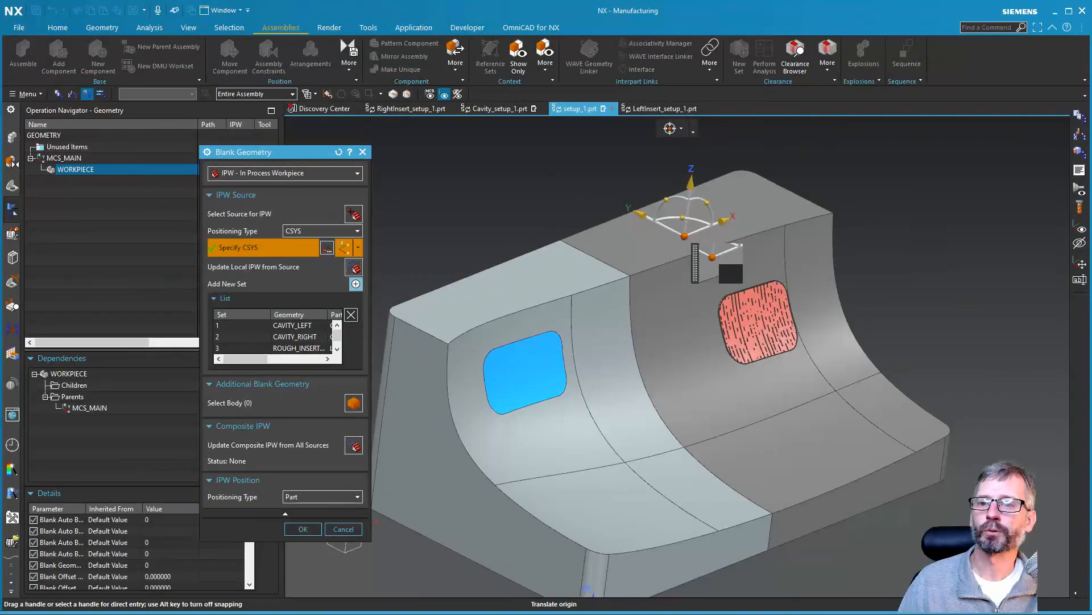
{"action": "left_click", "coordinate": [13, 185]}
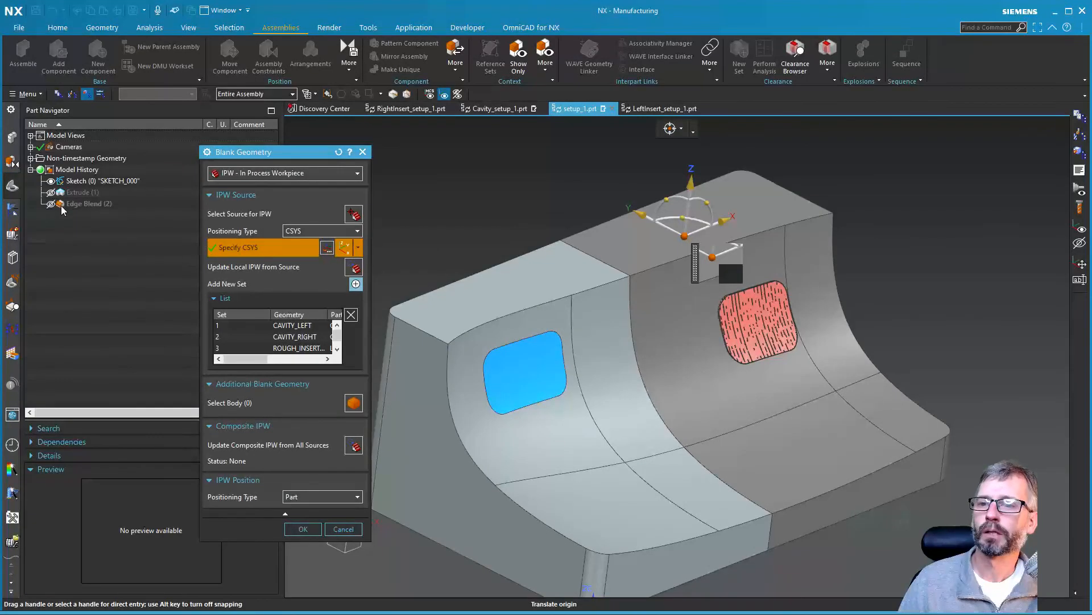
{"action": "left_click", "coordinate": [51, 203]}
{"action": "scroll", "coordinate": [819, 465], "scroll_direction": "up", "scroll_amount": 5}
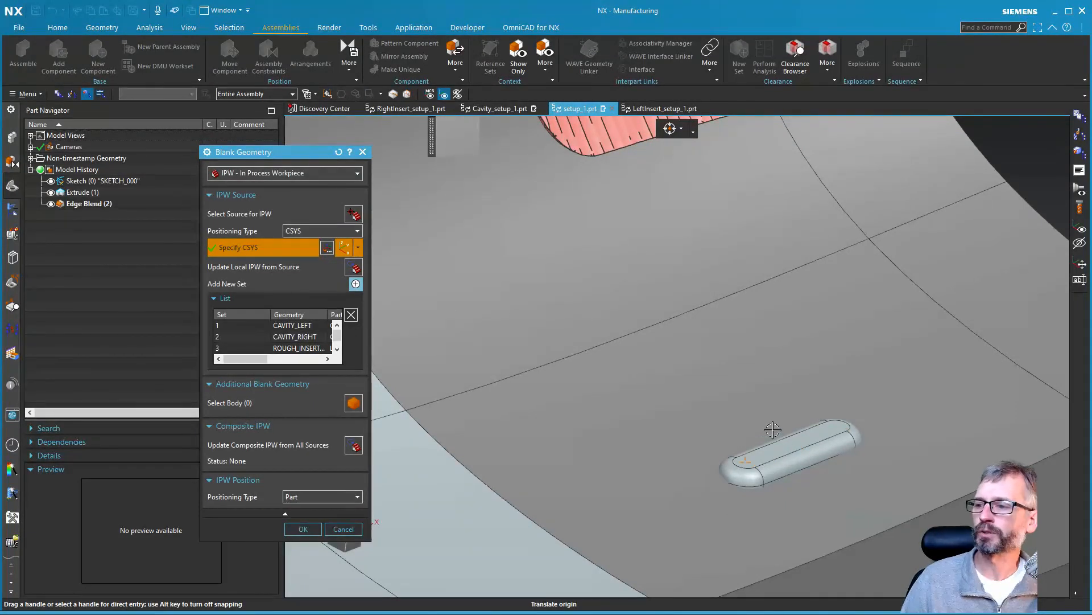
{"action": "scroll", "coordinate": [773, 430], "scroll_direction": "down", "scroll_amount": 3}
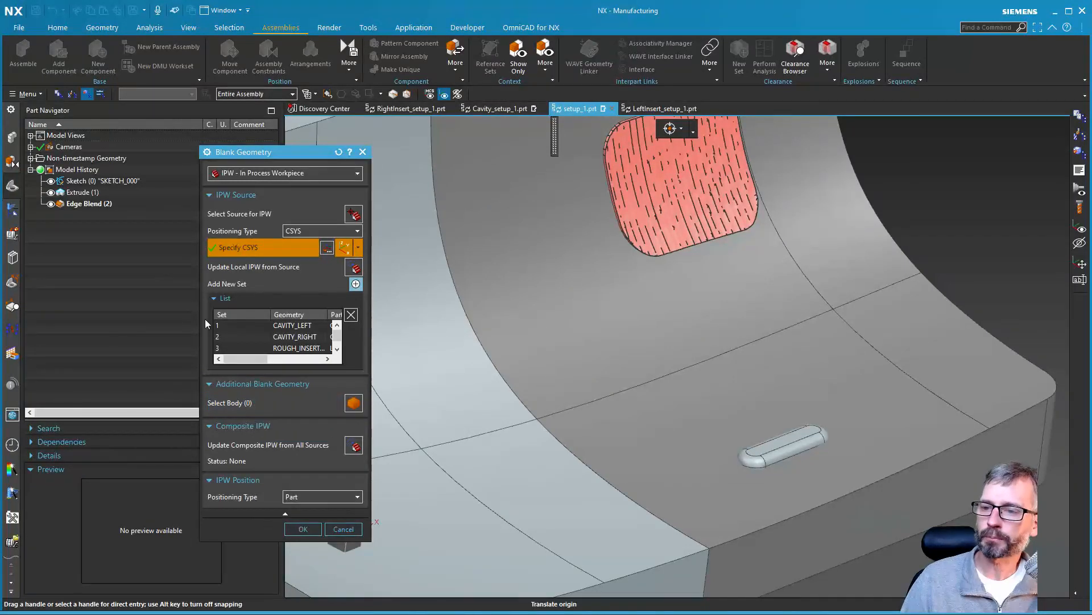
Select the small rounded bar on the right cavity as additional blank geometry and accept the blank definition.
{"action": "left_click", "coordinate": [299, 404]}
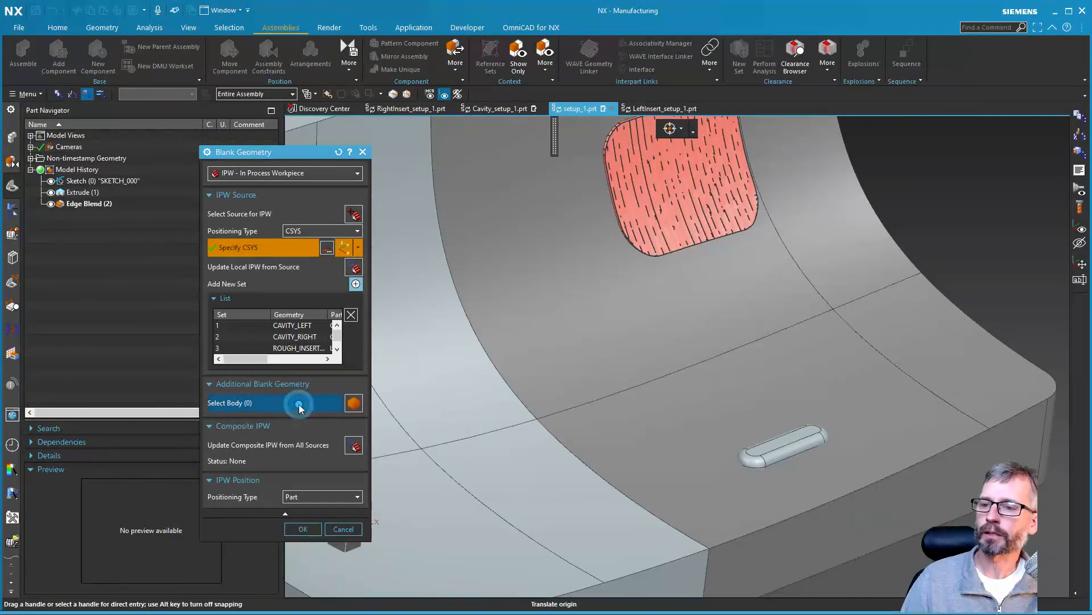
{"action": "left_click", "coordinate": [803, 440]}
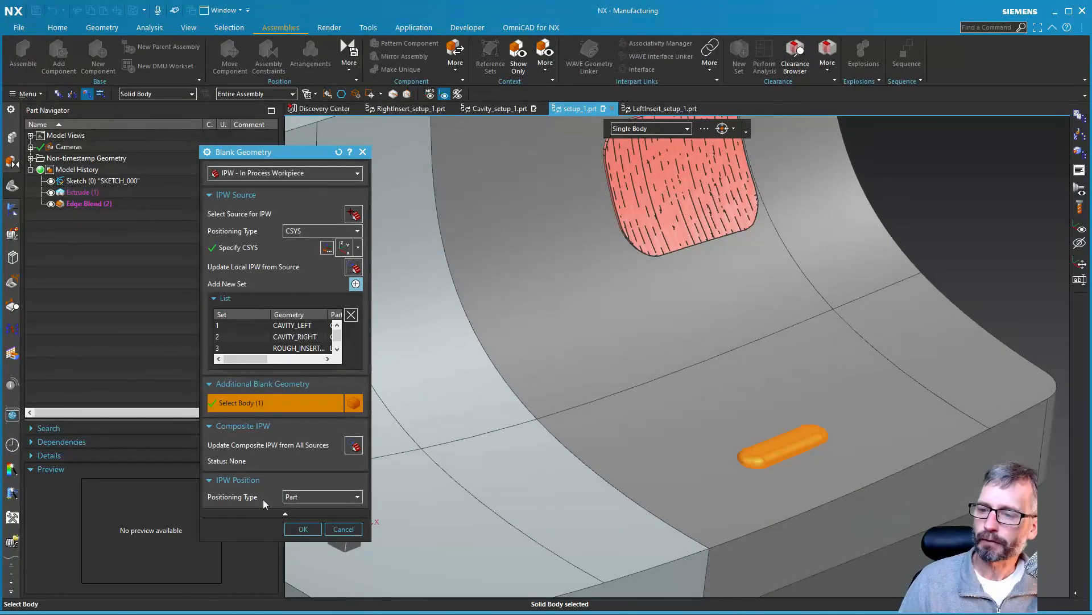
{"action": "left_click", "coordinate": [303, 529]}
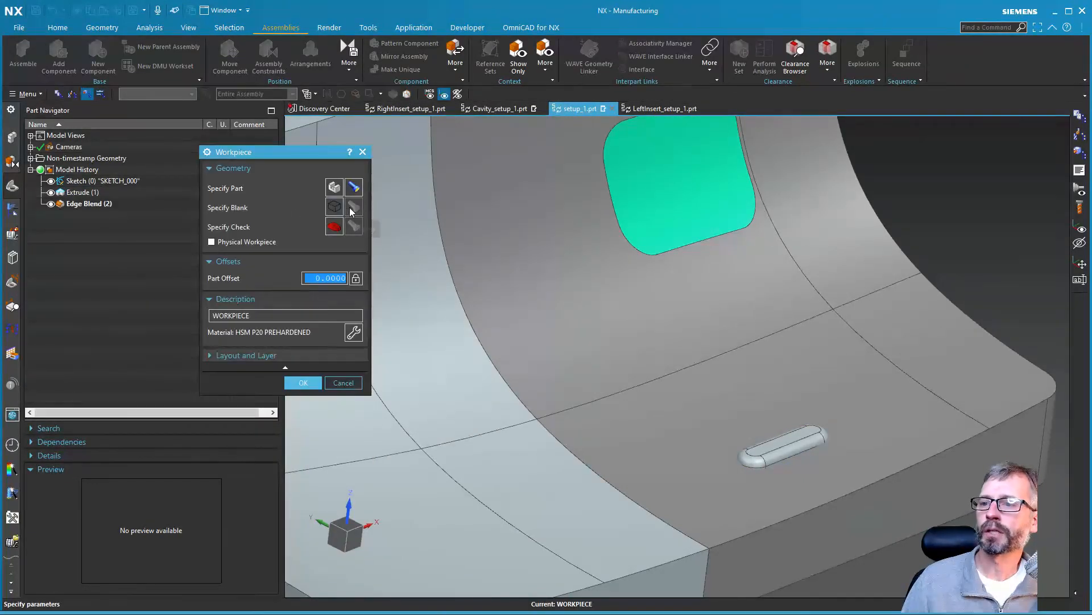
Reopen WORKPIECE's blank geometry, update the composite IPW from all sources, and accept it.
{"action": "left_click", "coordinate": [354, 206]}
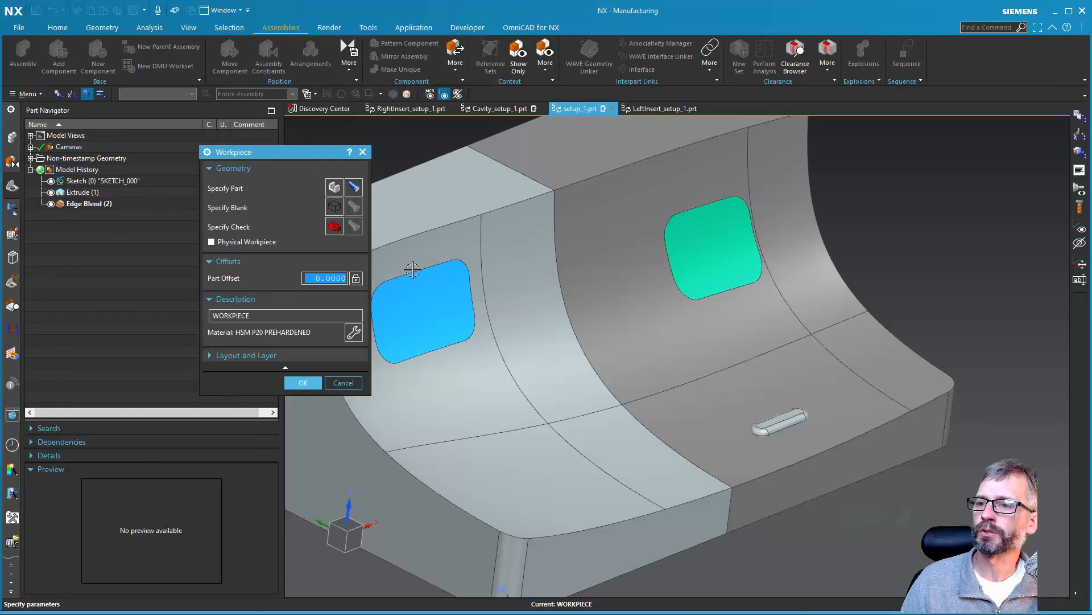
{"action": "left_click", "coordinate": [334, 209]}
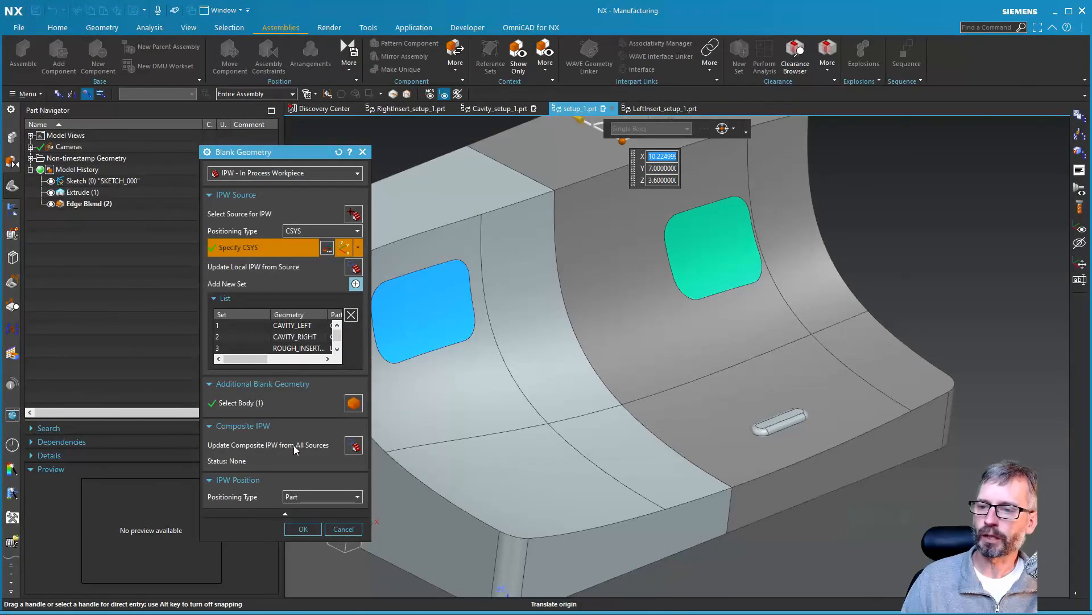
{"action": "left_click", "coordinate": [356, 448]}
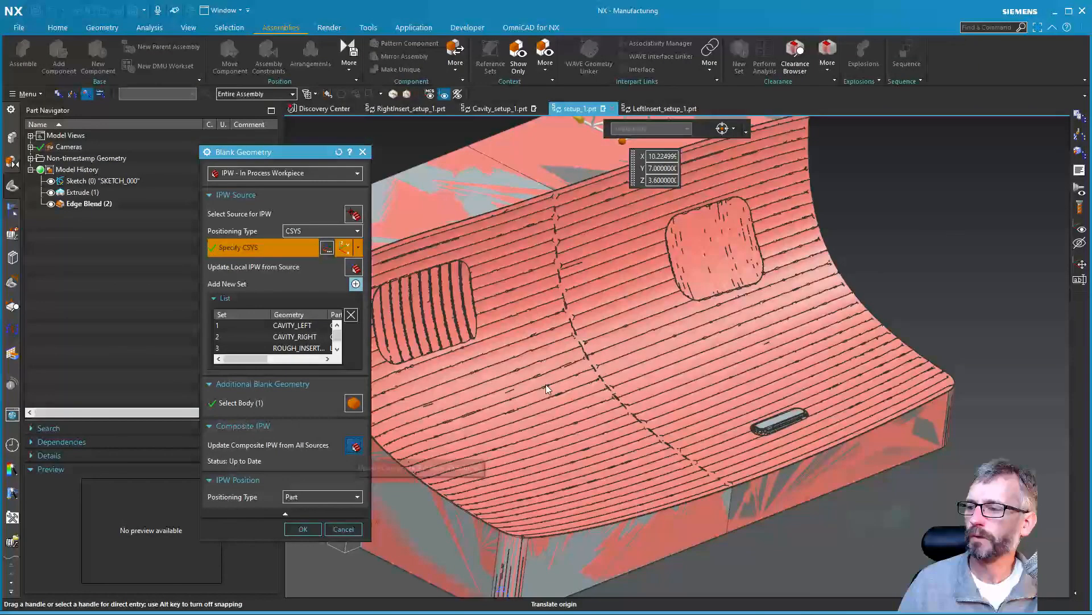
{"action": "left_click", "coordinate": [302, 530]}
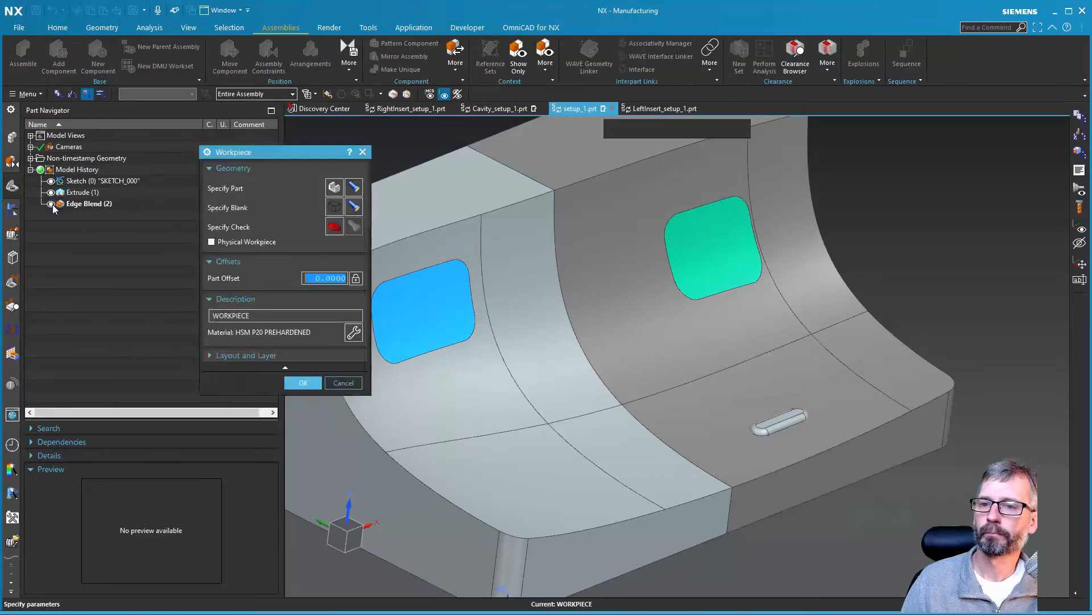
Hide the Edge Blend (2) body, display the composite blank on the model, and accept the workpiece settings.
{"action": "left_click", "coordinate": [50, 203]}
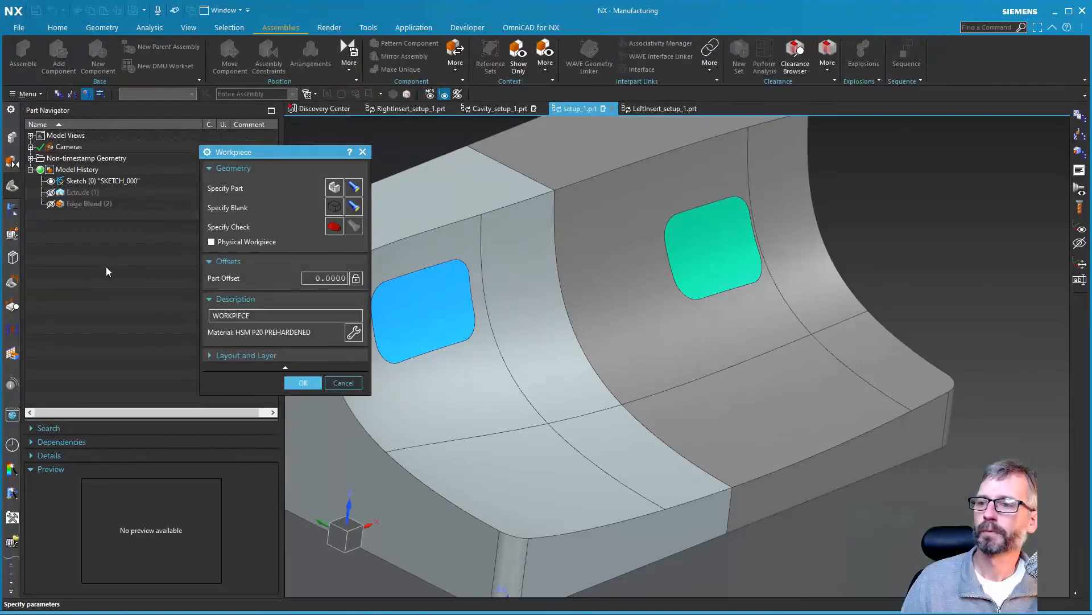
{"action": "left_click", "coordinate": [355, 208]}
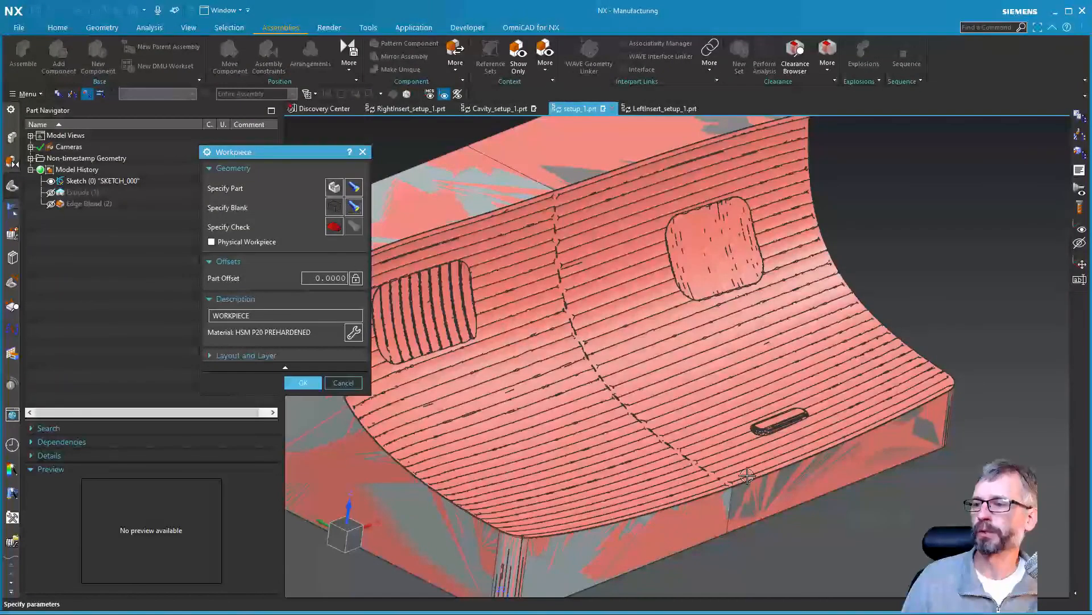
{"action": "scroll", "coordinate": [788, 400], "scroll_direction": "down", "scroll_amount": 3}
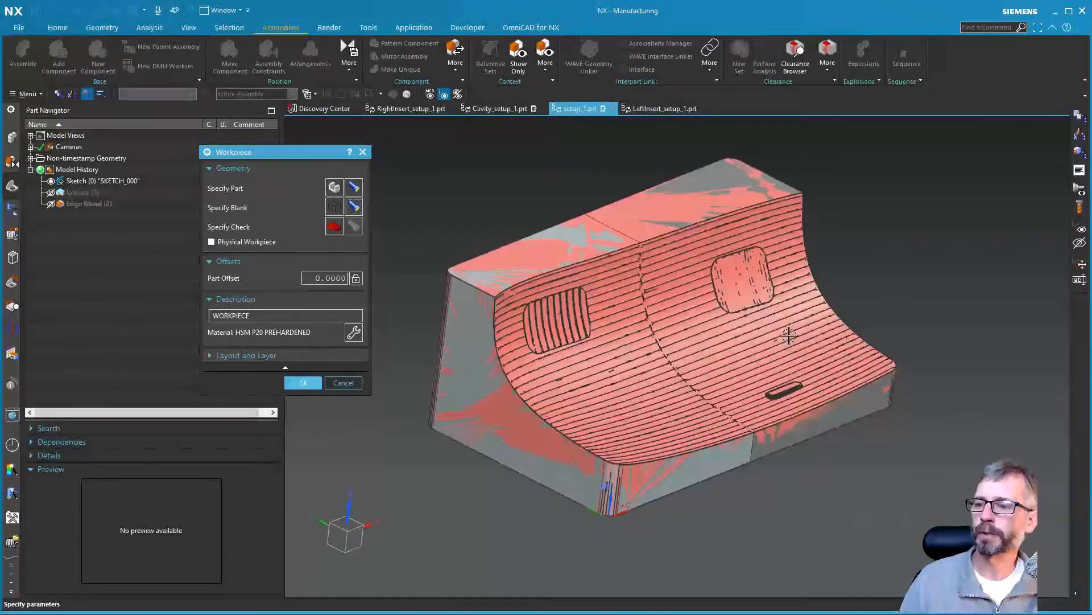
{"action": "left_click", "coordinate": [304, 384]}
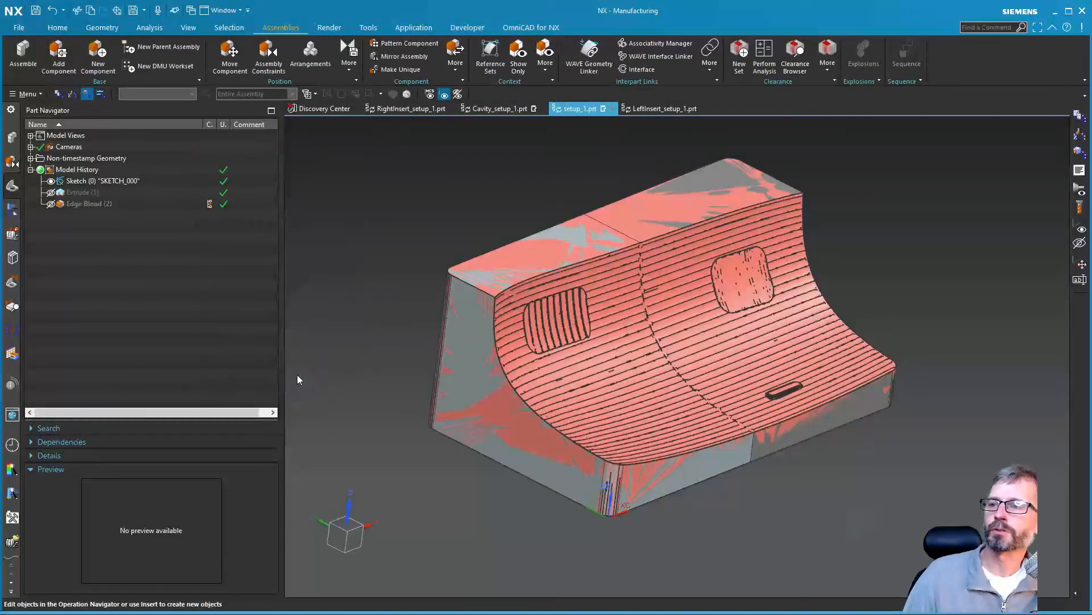